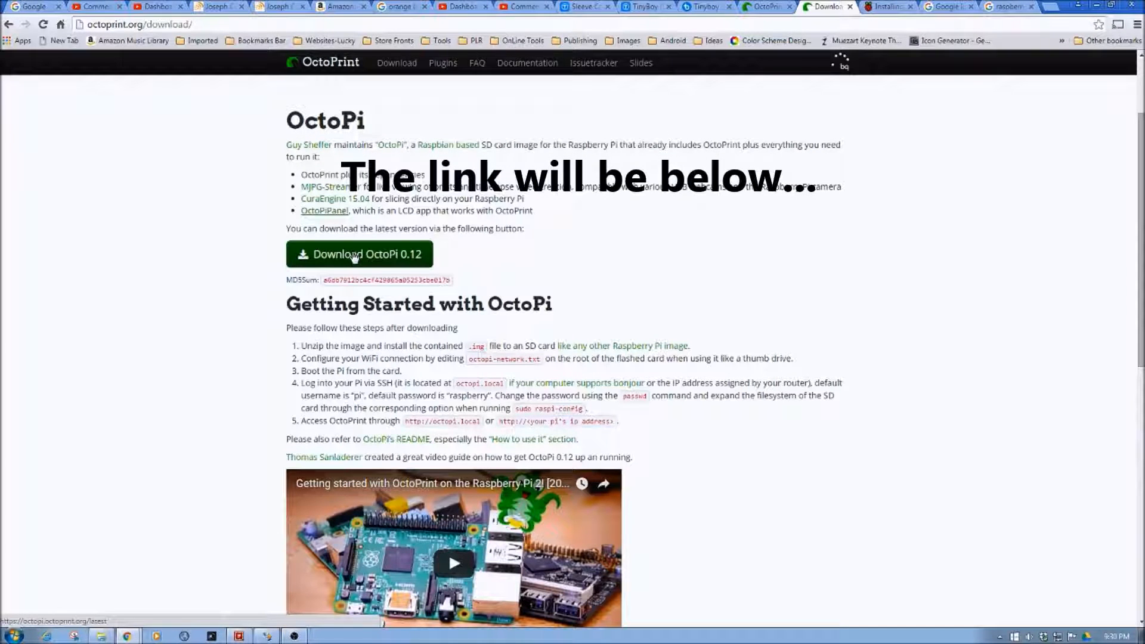
Switch Chrome to the raspberrypi.org guide on installing OS images from Windows.
{"action": "left_click", "coordinate": [888, 9]}
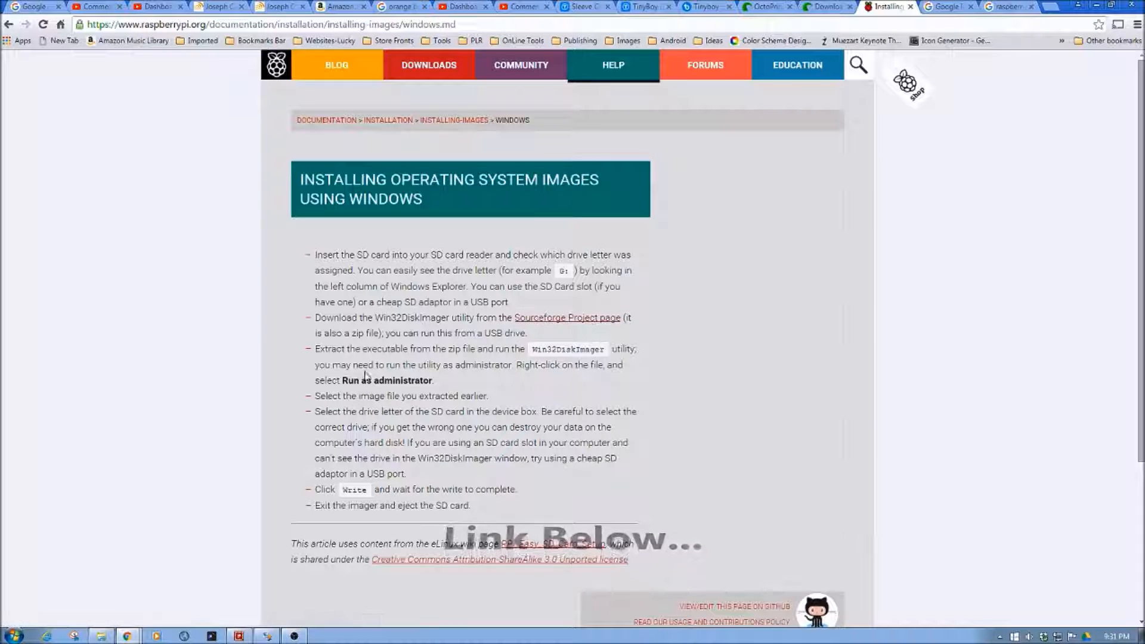
Bring up Win32 Disk Imager and browse into the usb_hdd_1 network drive's 3D Prints folder.
{"action": "left_click", "coordinate": [268, 637]}
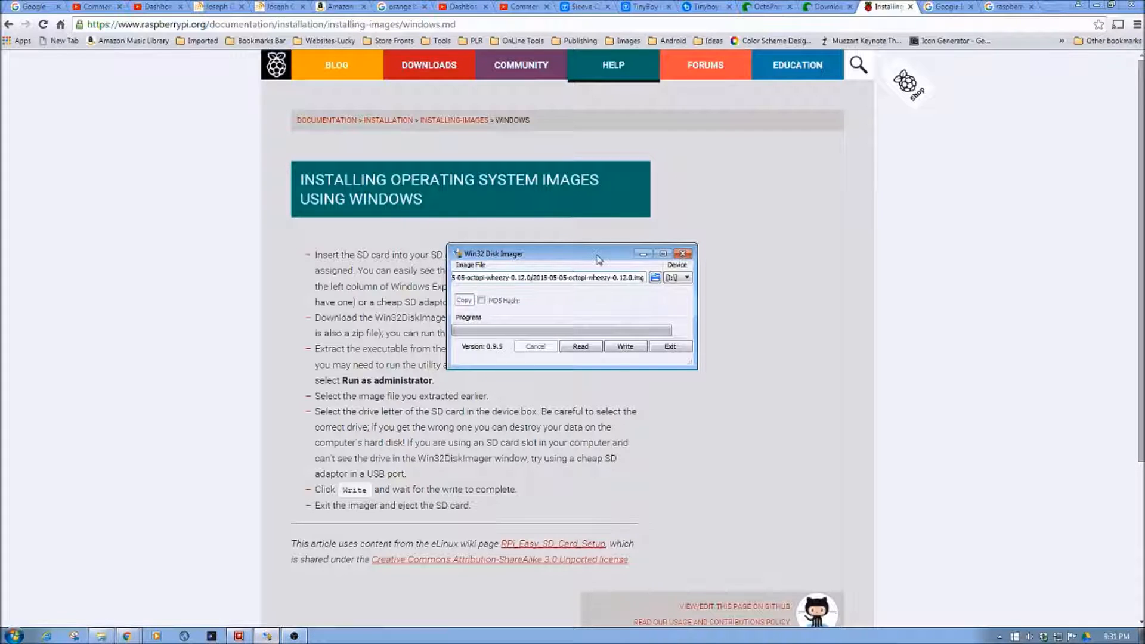
{"action": "left_click_drag", "start_coordinate": [599, 257], "coordinate": [242, 134]}
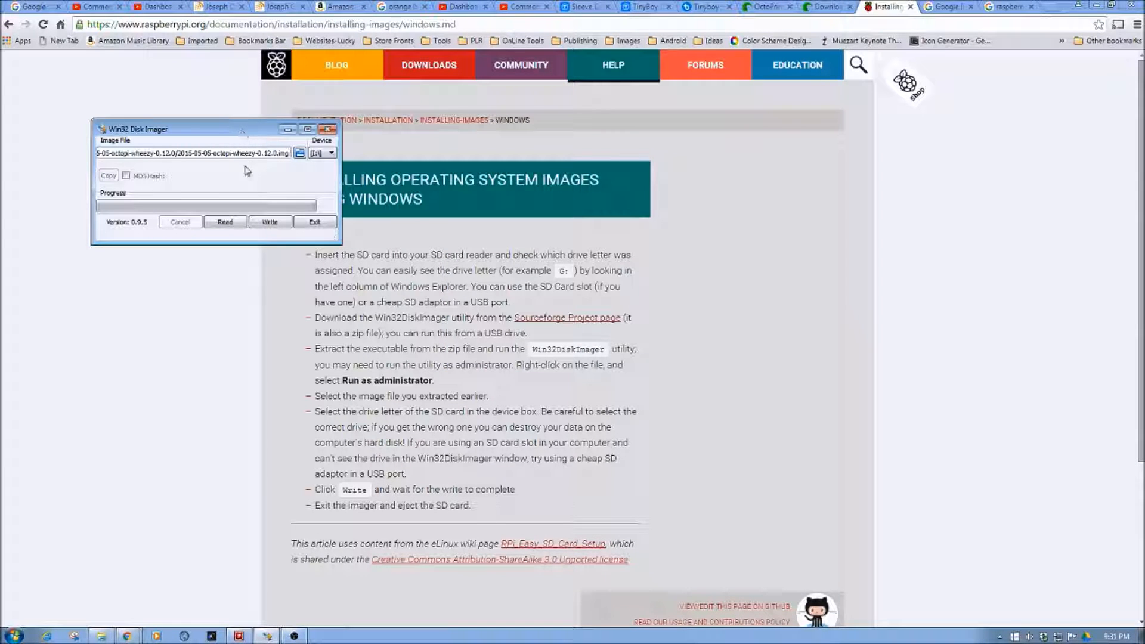
{"action": "left_click", "coordinate": [298, 154]}
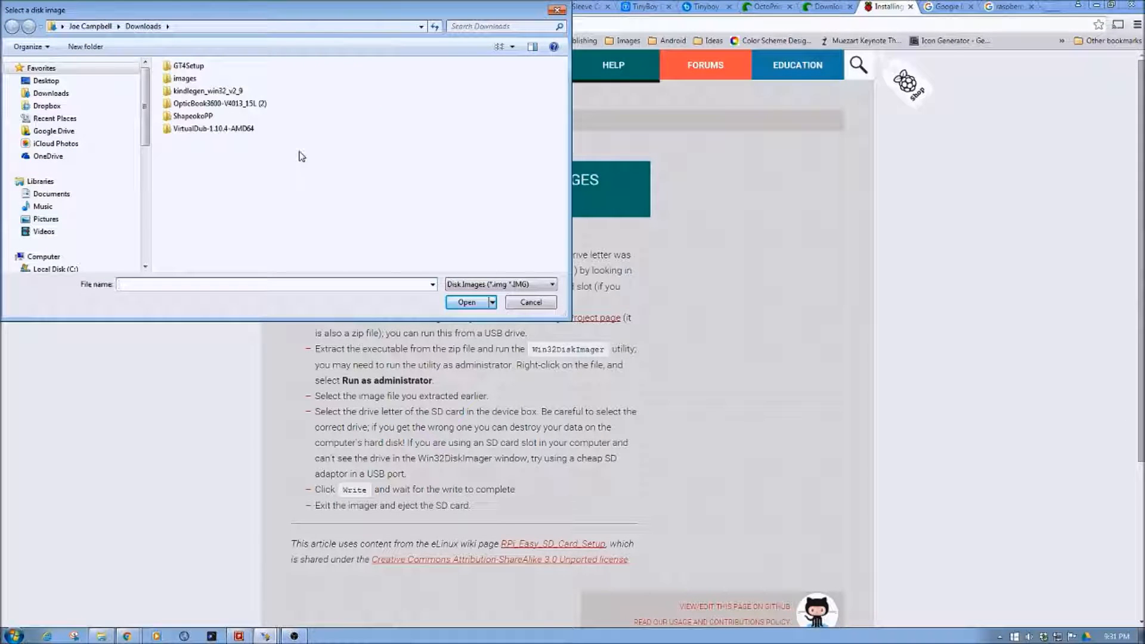
{"action": "left_click_drag", "start_coordinate": [149, 104], "coordinate": [153, 231]}
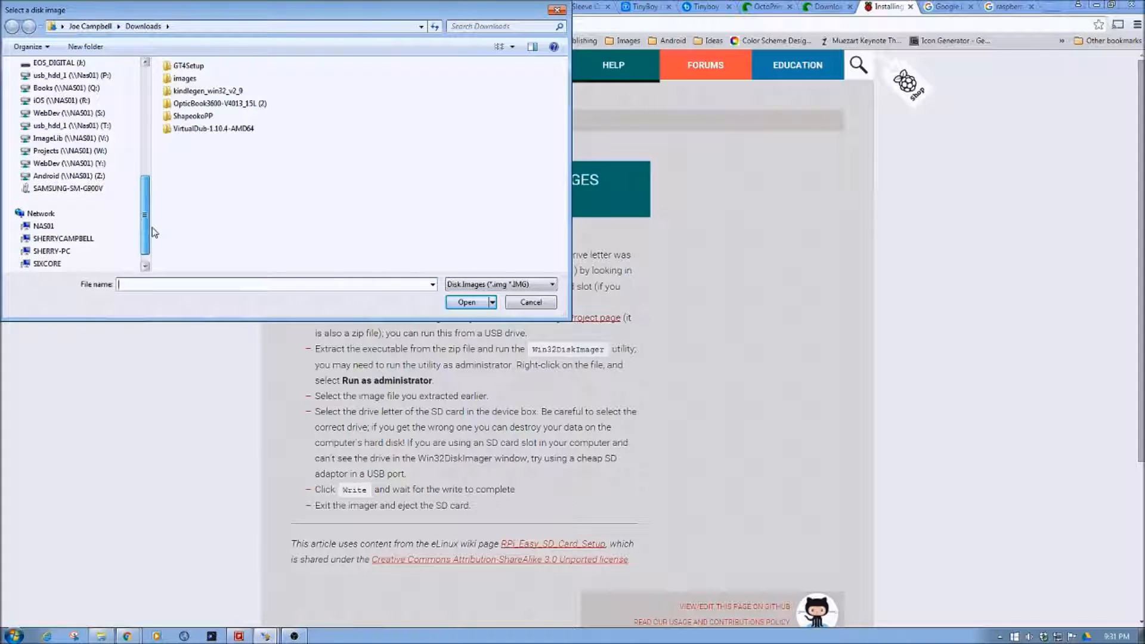
{"action": "left_click", "coordinate": [71, 126]}
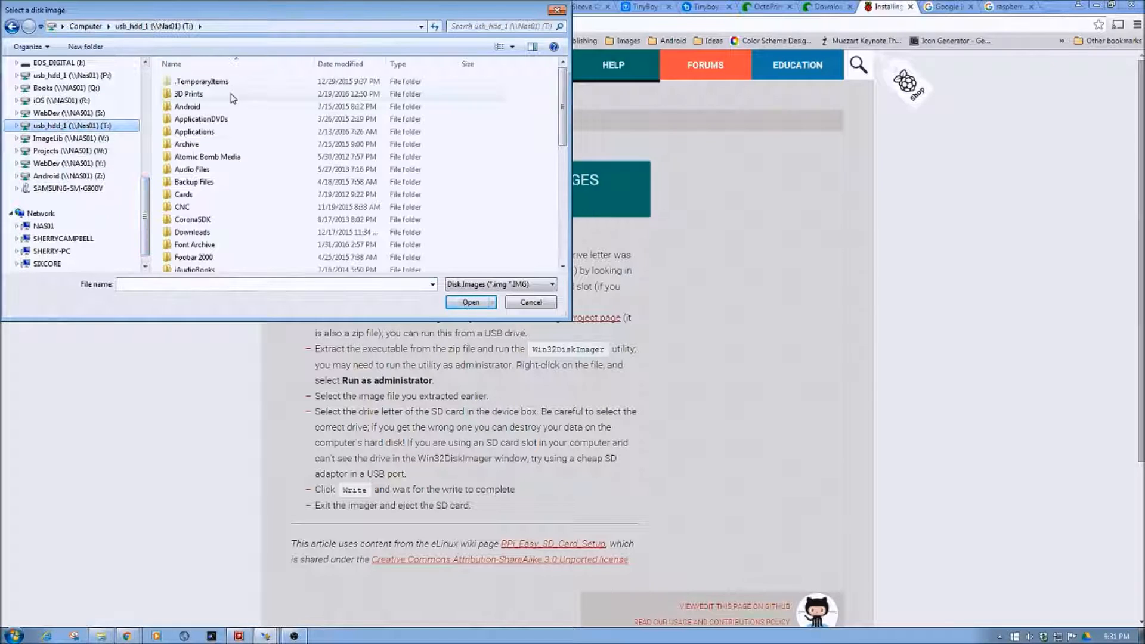
{"action": "double_click", "coordinate": [186, 95]}
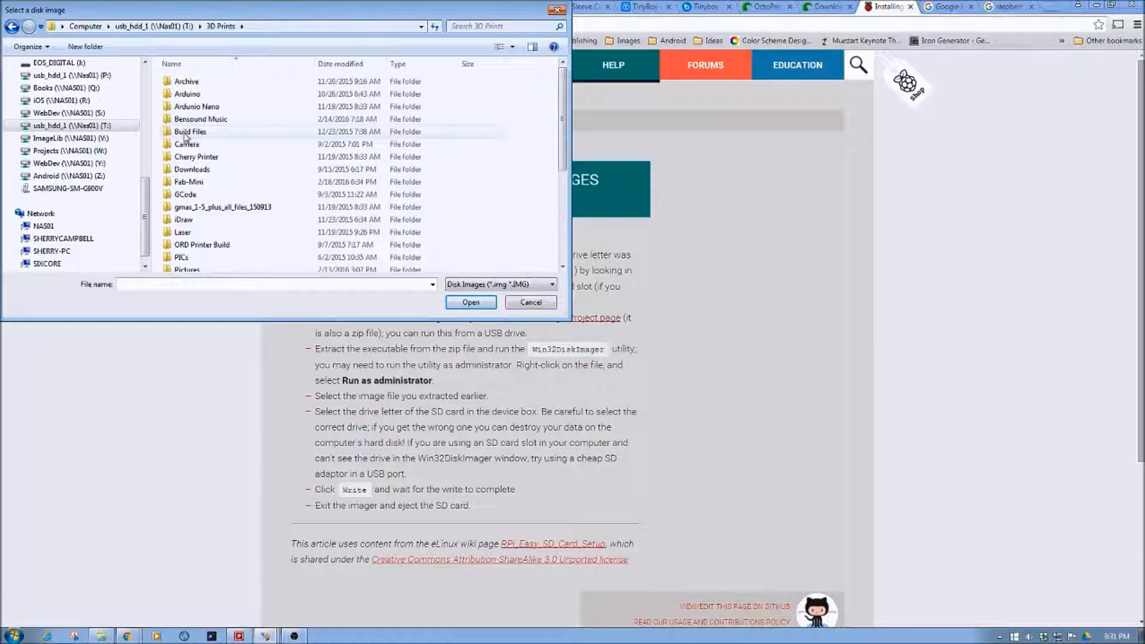
{"action": "left_click_drag", "start_coordinate": [562, 134], "coordinate": [564, 235]}
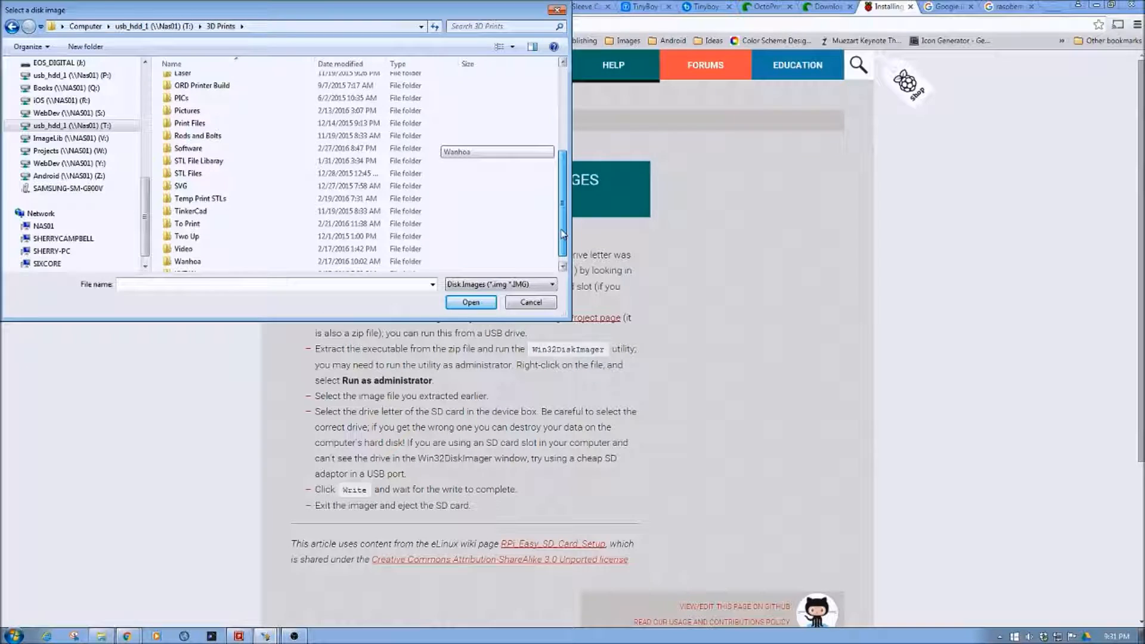
Pick 2015-05-05-octopi-wheezy-0.12.0.img from the Software\octopi folder as the image file.
{"action": "double_click", "coordinate": [184, 148]}
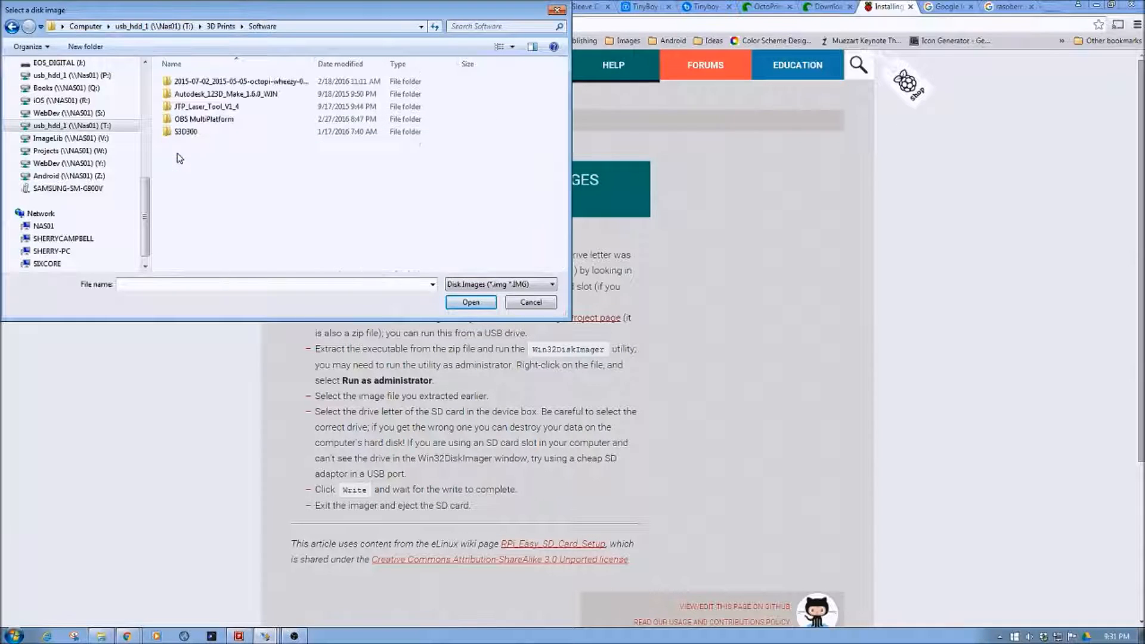
{"action": "double_click", "coordinate": [215, 83]}
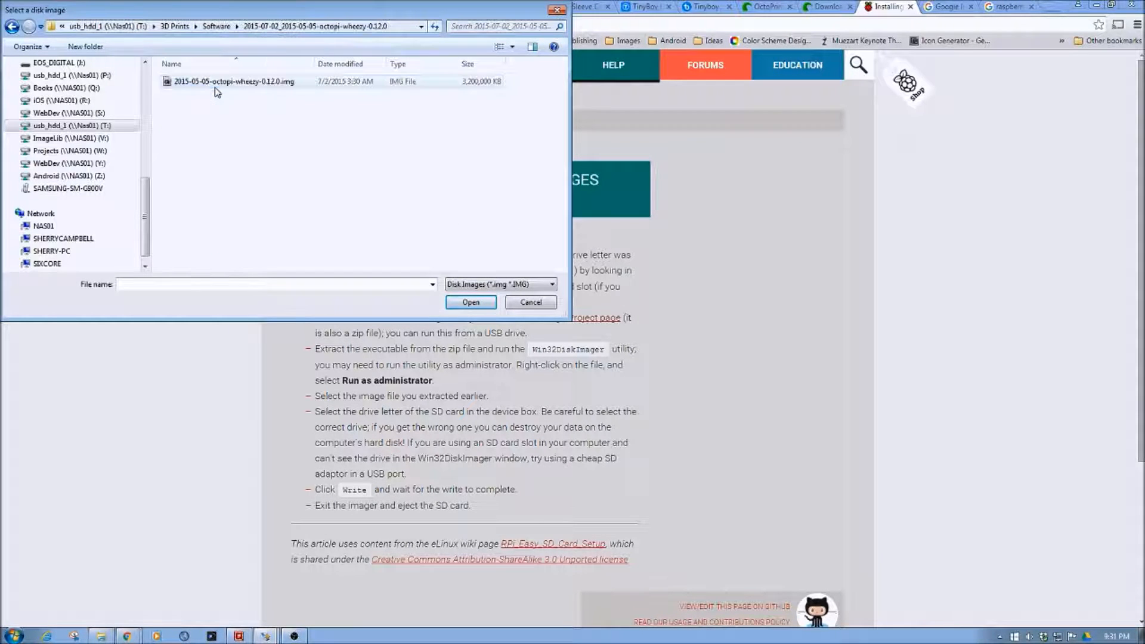
{"action": "left_click", "coordinate": [291, 90]}
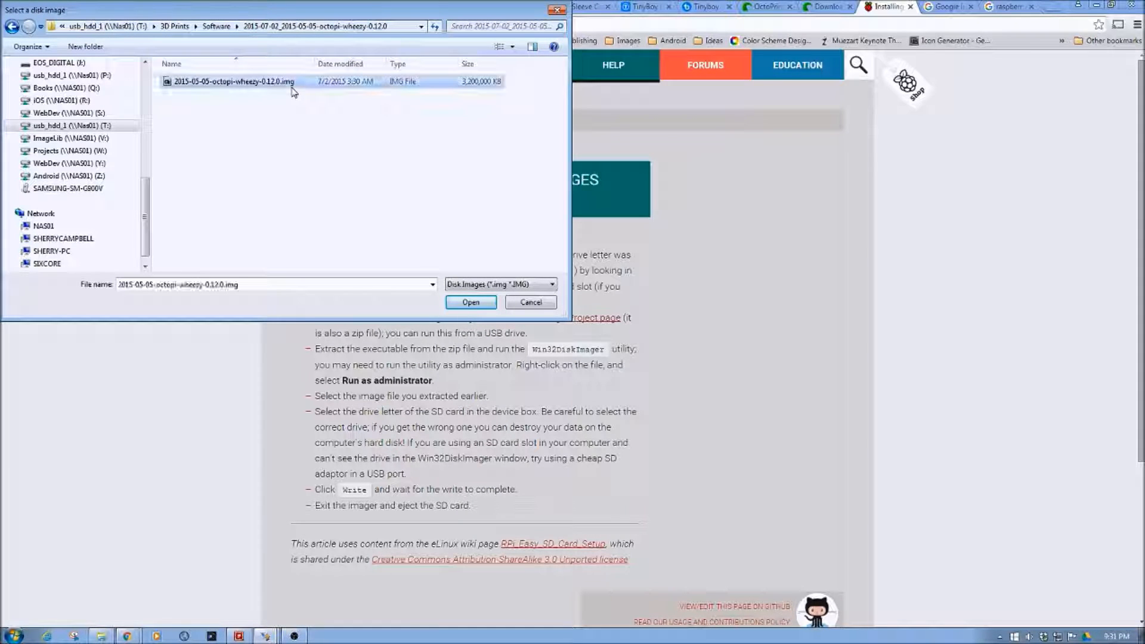
{"action": "left_click", "coordinate": [467, 302]}
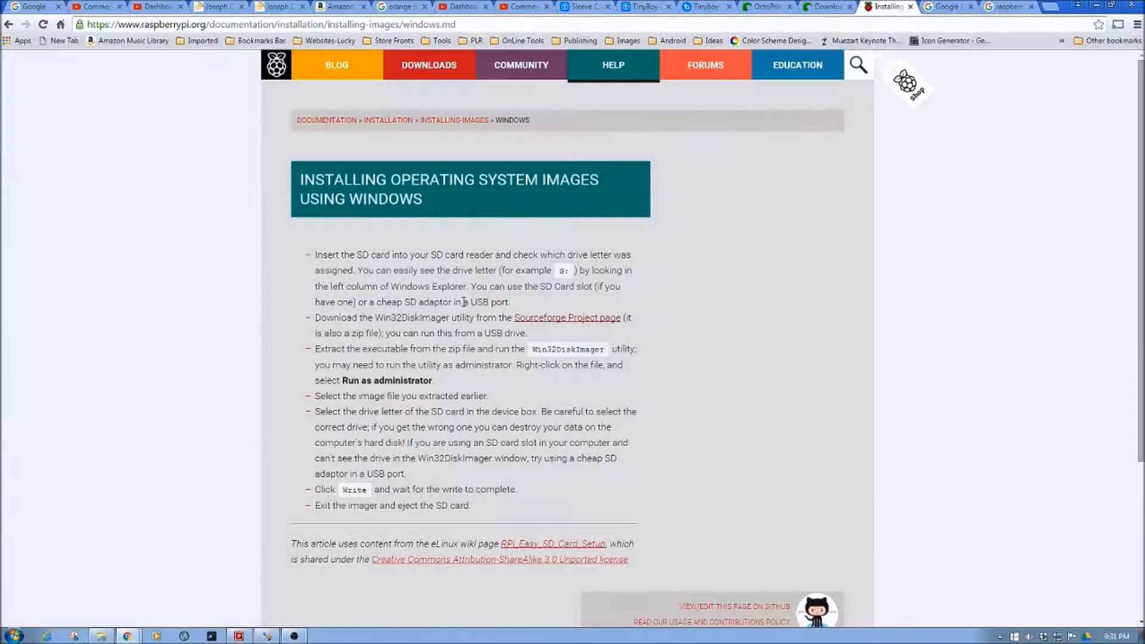
Write the OctoPi image to device I:, confirming the overwrite of the SD card.
{"action": "left_click", "coordinate": [269, 636]}
{"action": "left_click", "coordinate": [333, 154]}
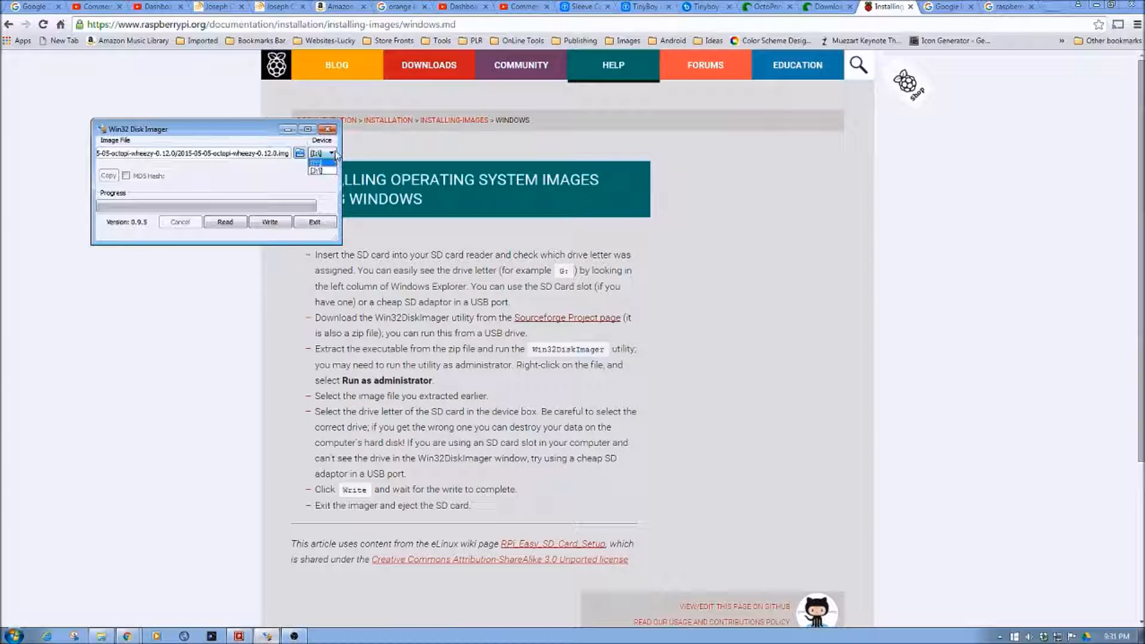
{"action": "left_click", "coordinate": [317, 162]}
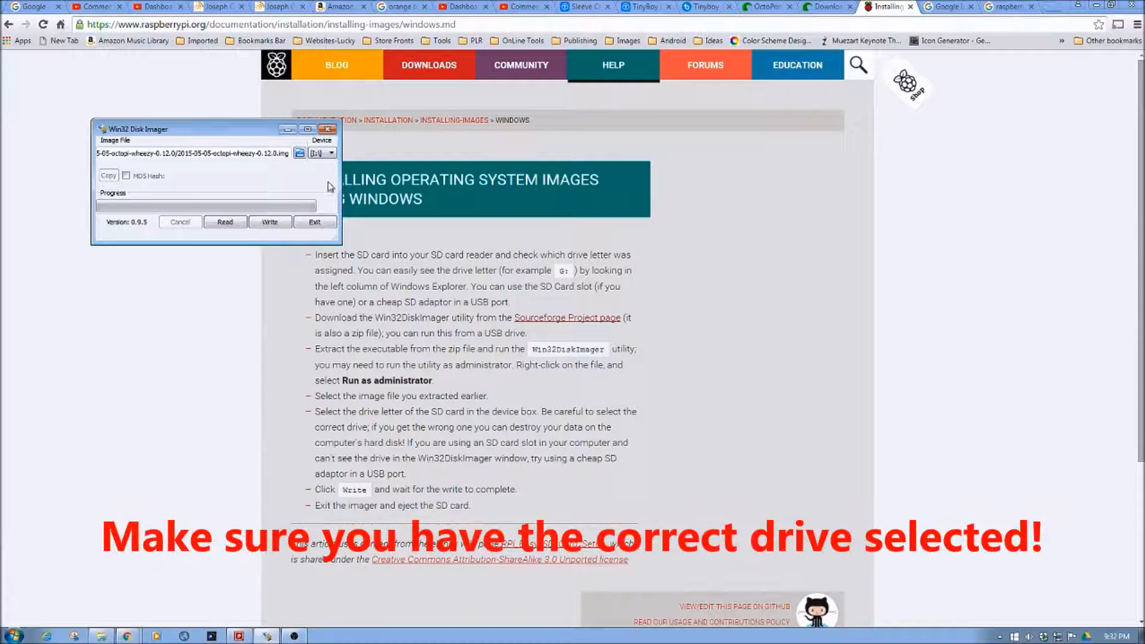
{"action": "left_click", "coordinate": [265, 224]}
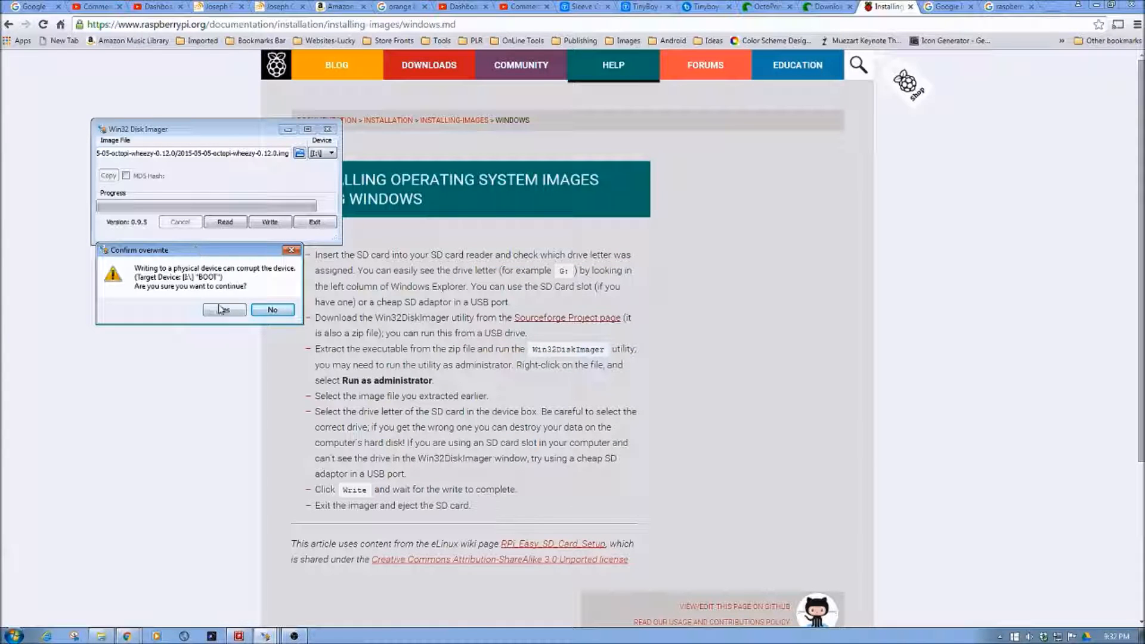
{"action": "left_click", "coordinate": [222, 310]}
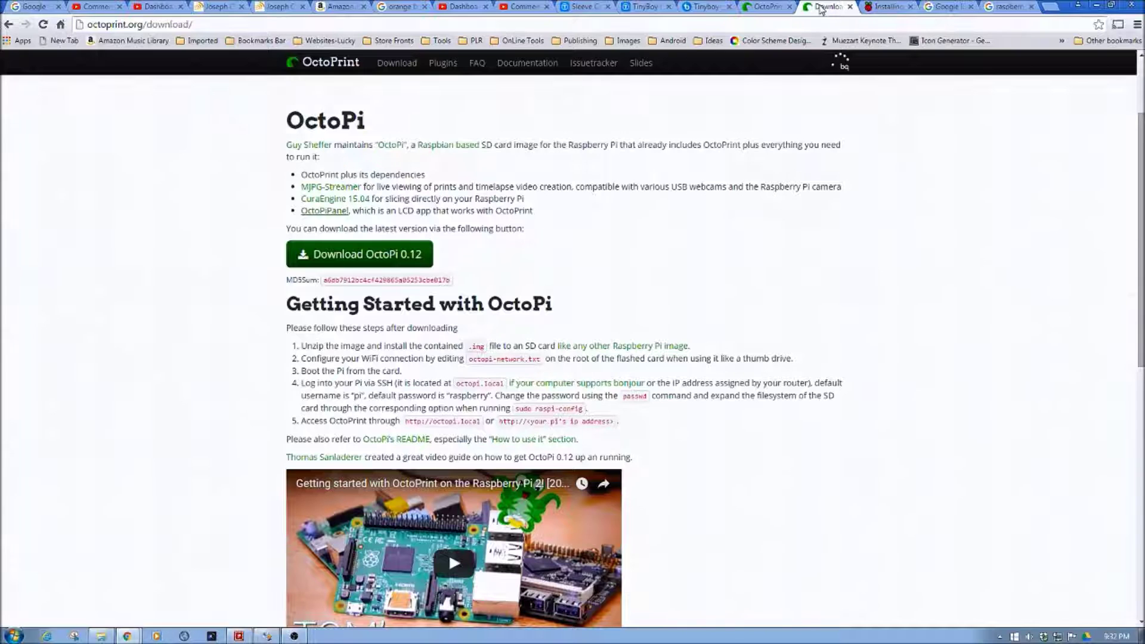
Wait on the OctoPi download page, checking the imager until it reports Write Successful.
{"action": "left_click", "coordinate": [824, 7]}
{"action": "scroll", "coordinate": [611, 262], "scroll_direction": "down", "scroll_amount": 1}
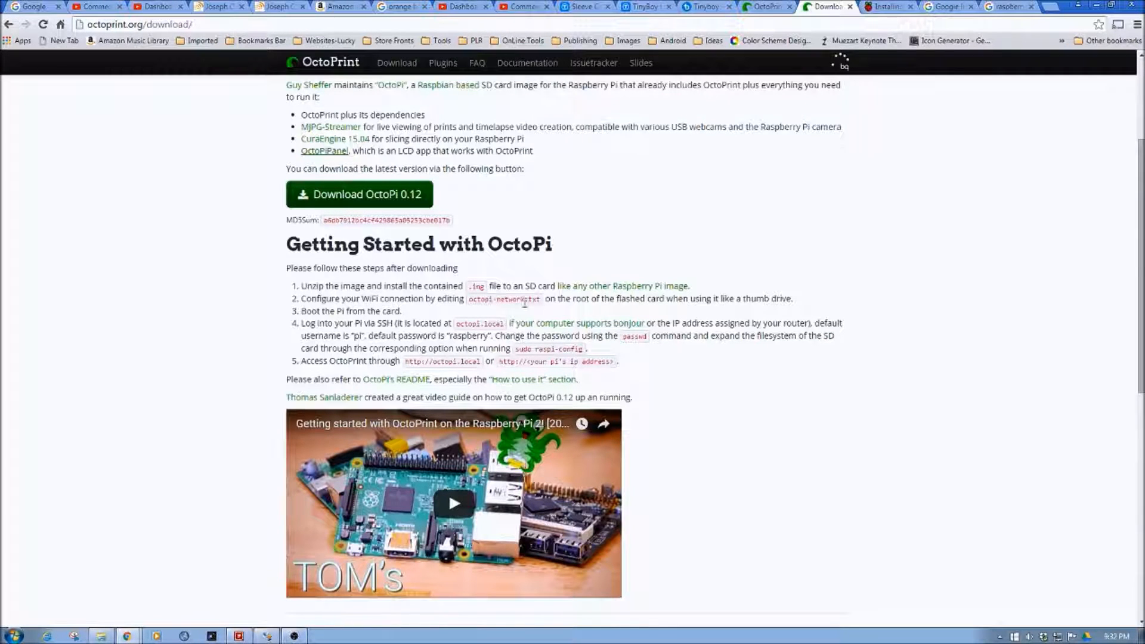
{"action": "left_click", "coordinate": [267, 637]}
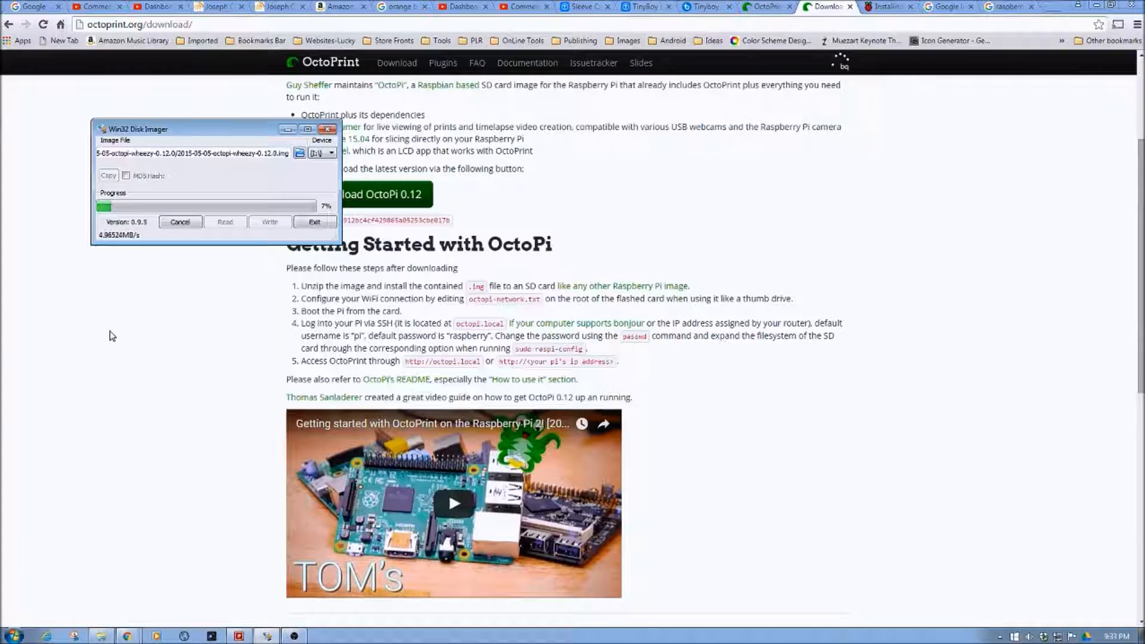
{"action": "left_click", "coordinate": [12, 634]}
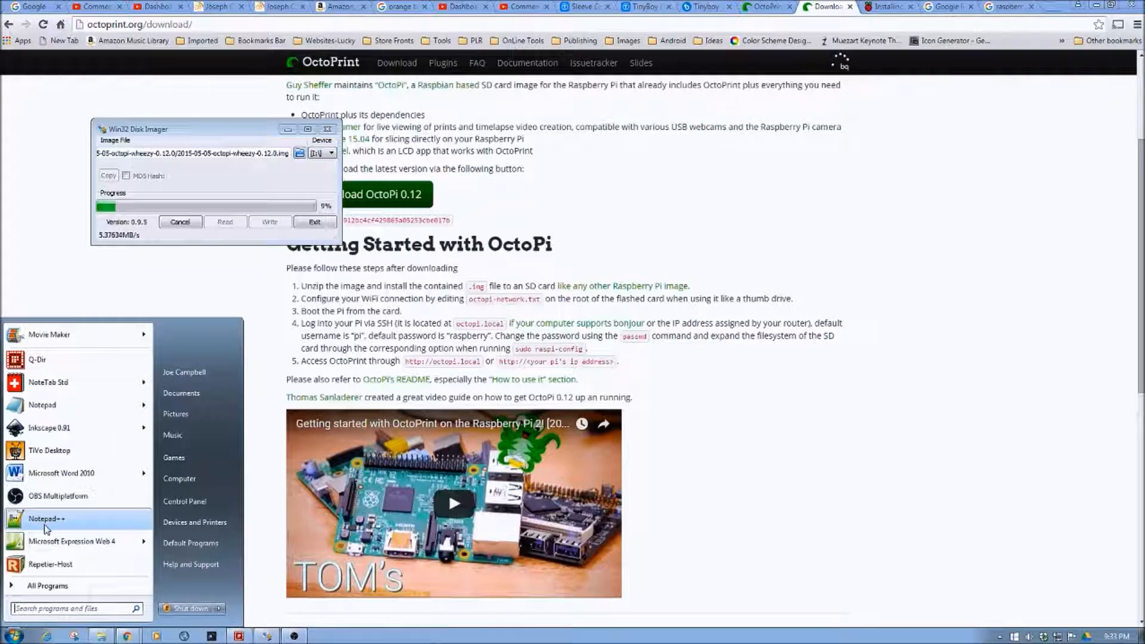
{"action": "left_click", "coordinate": [248, 510]}
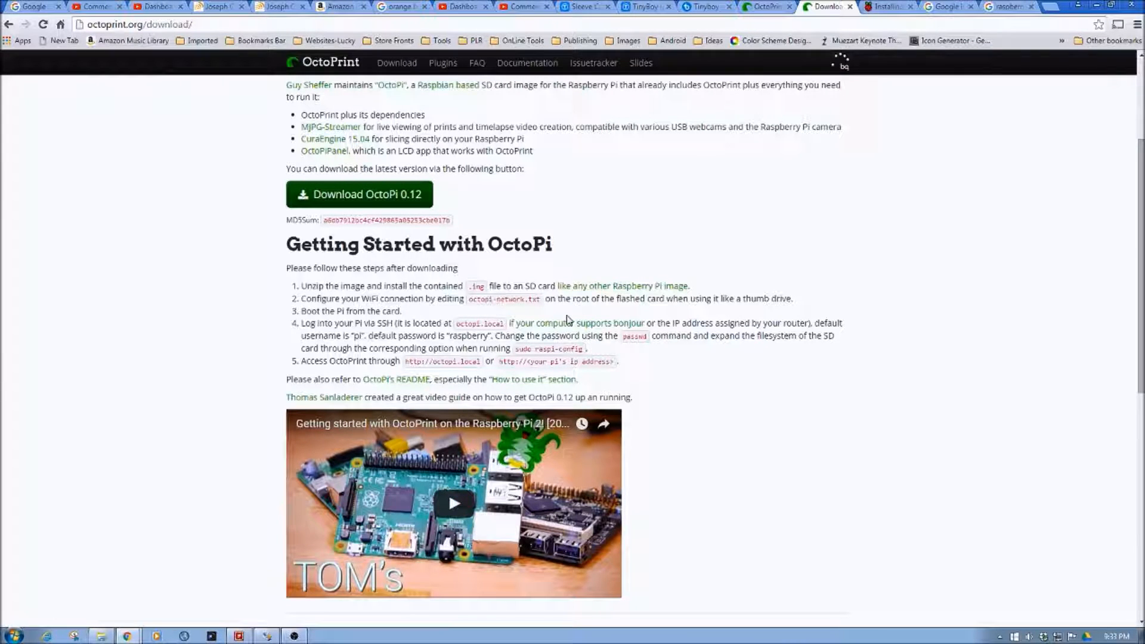
{"action": "left_click", "coordinate": [260, 636]}
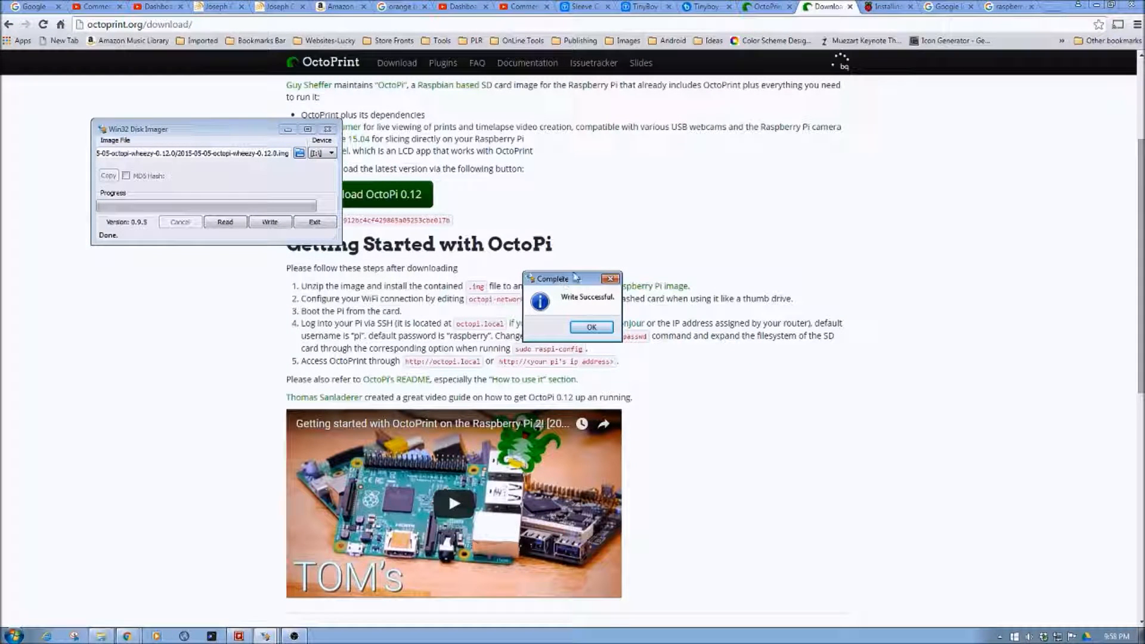
Acknowledge the successful write, exit Win32 Disk Imager and bring up Windows Explorer.
{"action": "left_click_drag", "start_coordinate": [575, 279], "coordinate": [183, 260]}
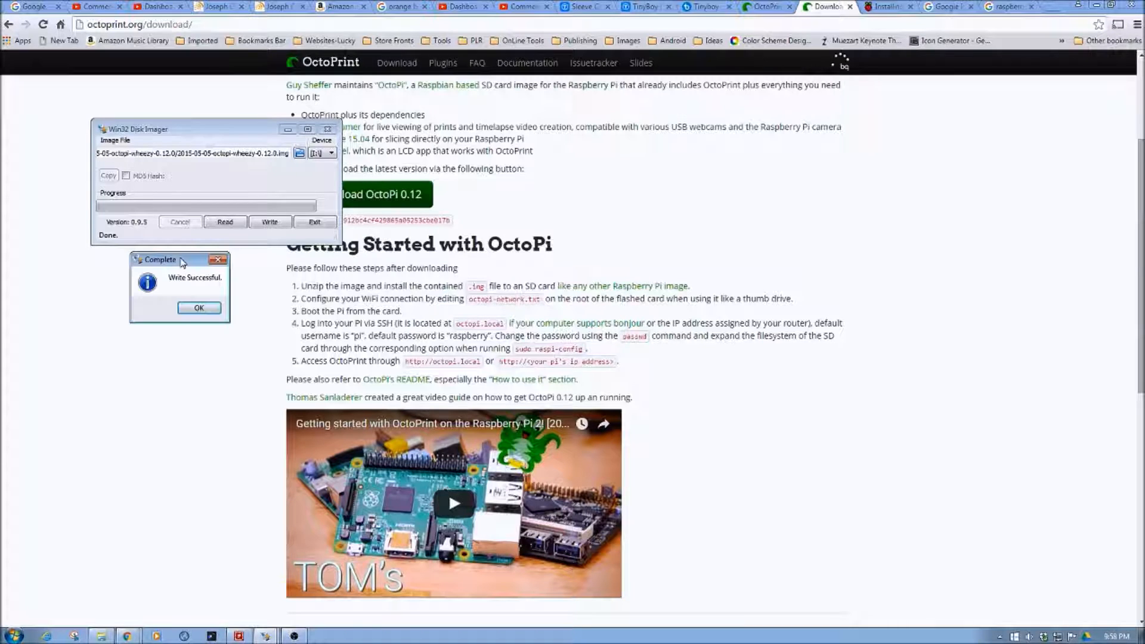
{"action": "left_click", "coordinate": [199, 308]}
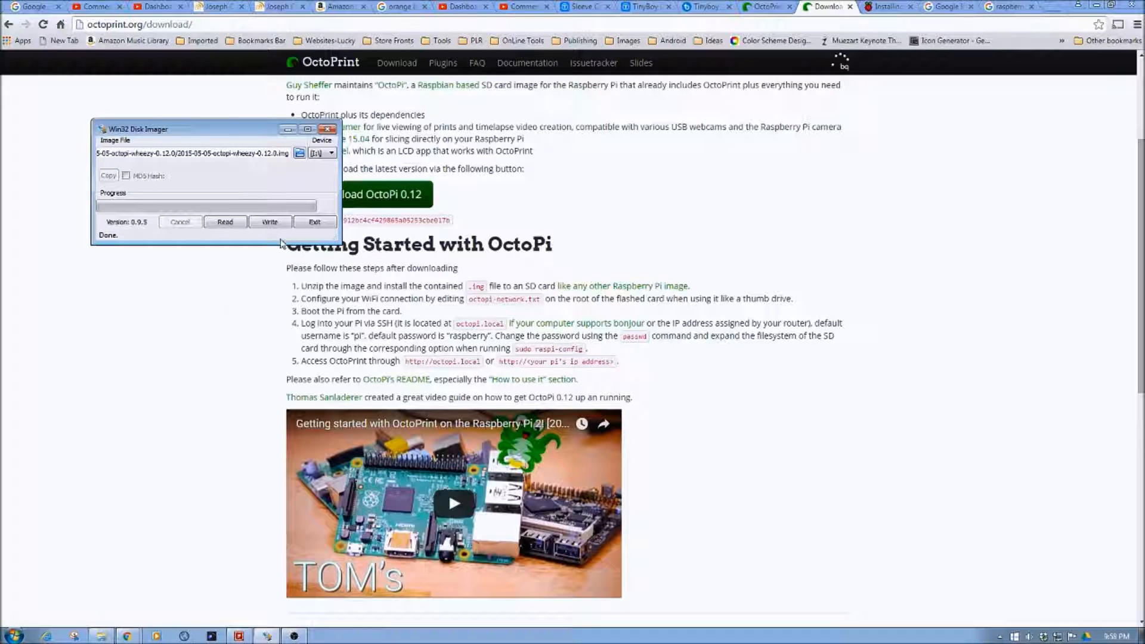
{"action": "left_click", "coordinate": [313, 223]}
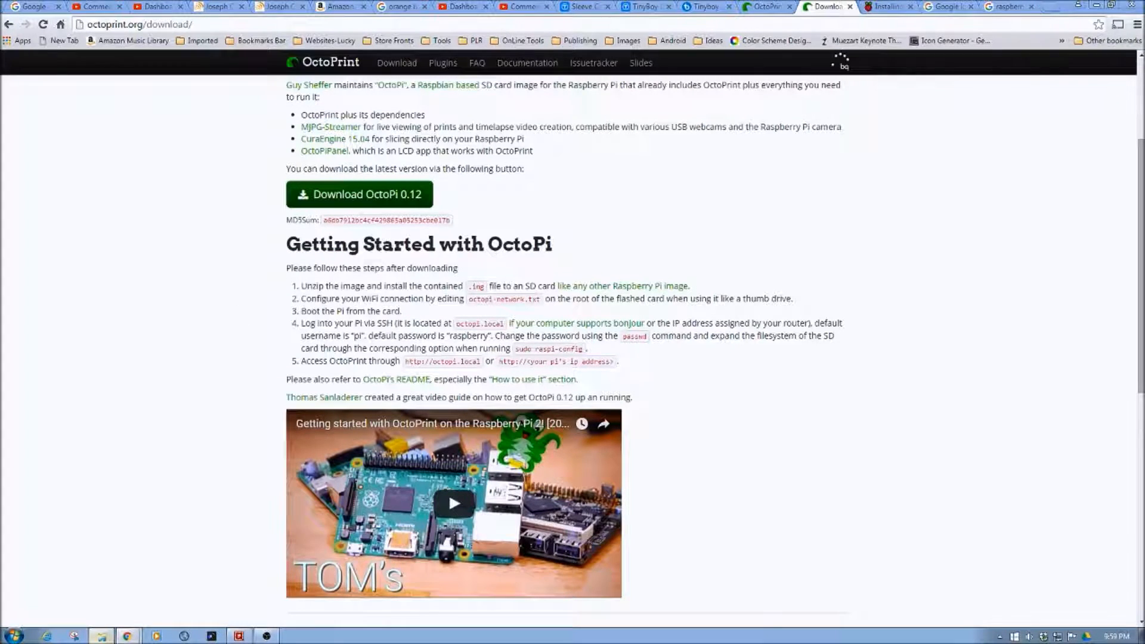
{"action": "left_click", "coordinate": [101, 637]}
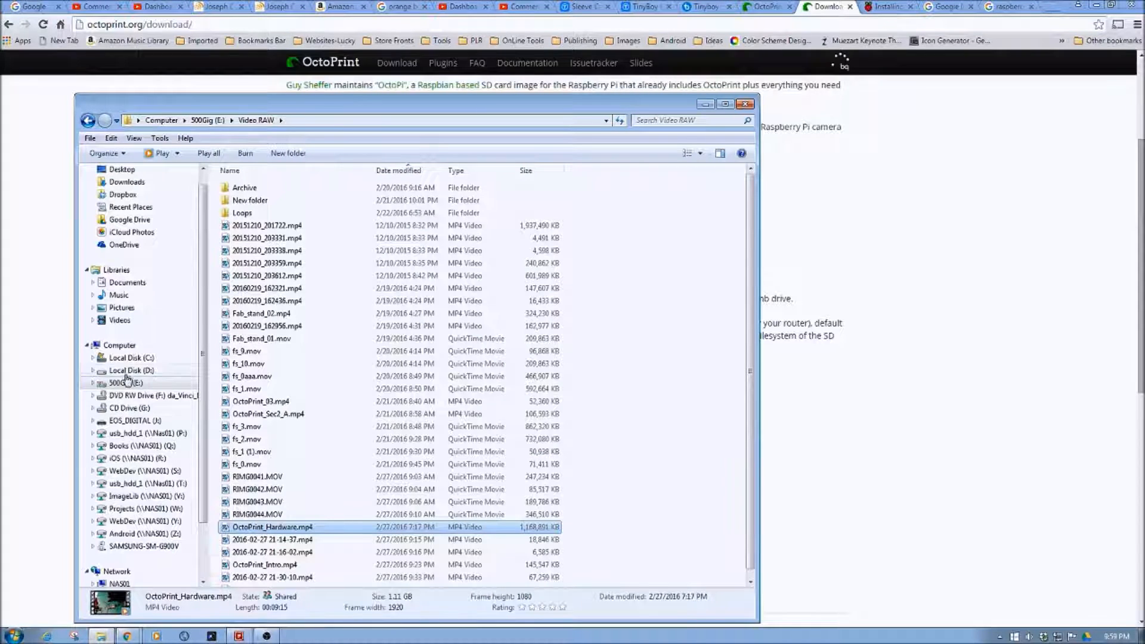
{"action": "mouse_move", "coordinate": [135, 358]}
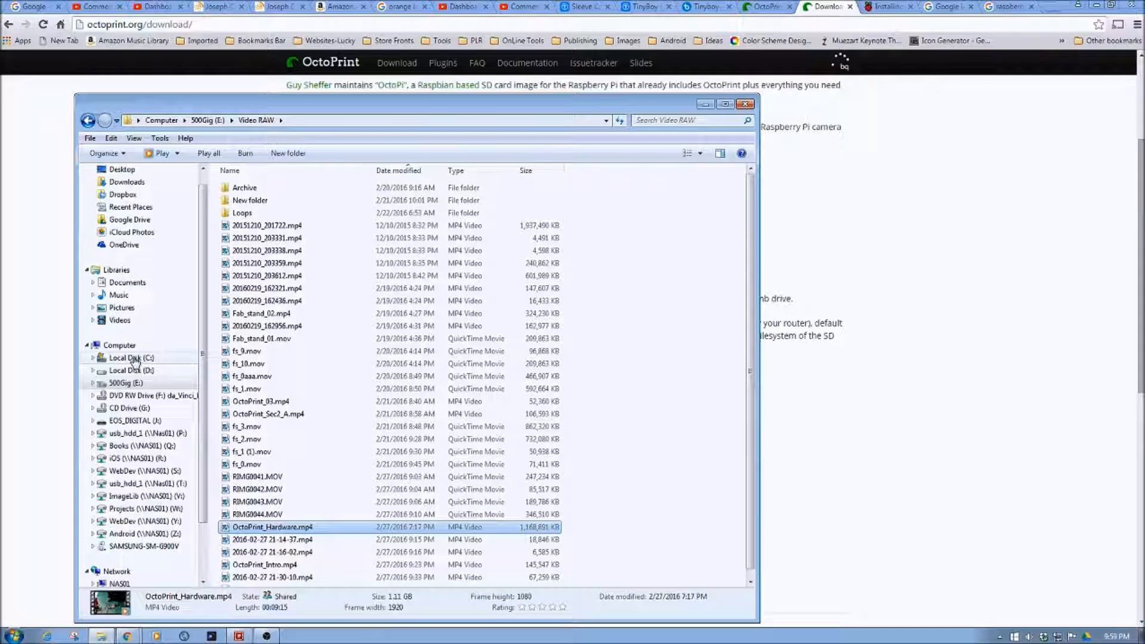
Show the BOOT (I:) drive's OctoPi files in Explorer, glancing at the OctoPi setup steps in Chrome.
{"action": "left_click", "coordinate": [122, 346]}
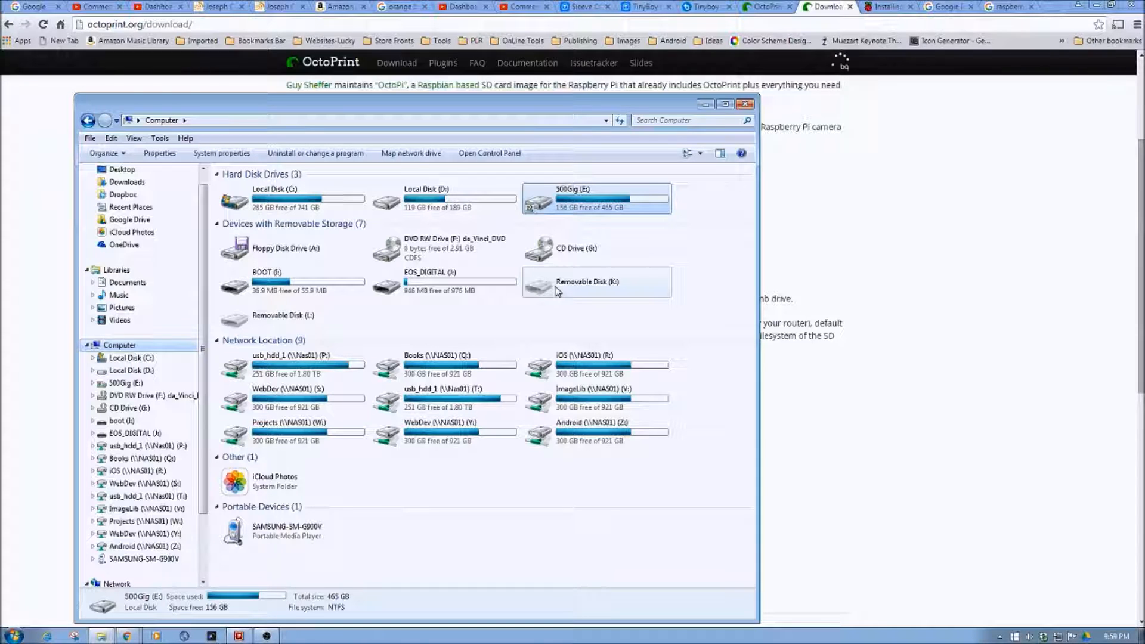
{"action": "double_click", "coordinate": [266, 287]}
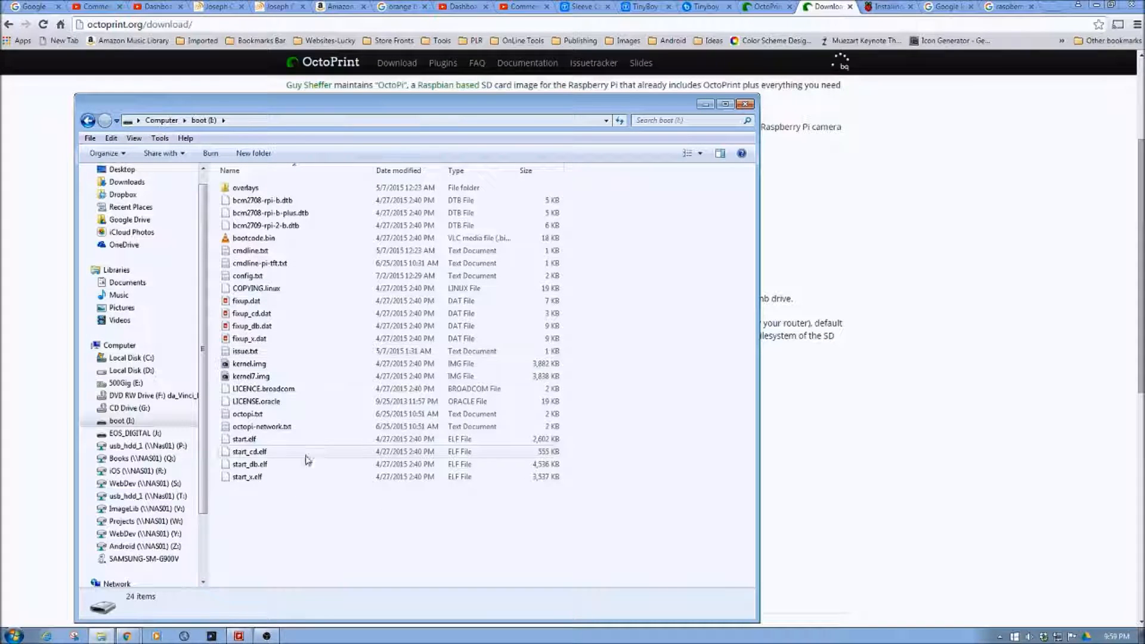
{"action": "left_click", "coordinate": [135, 638]}
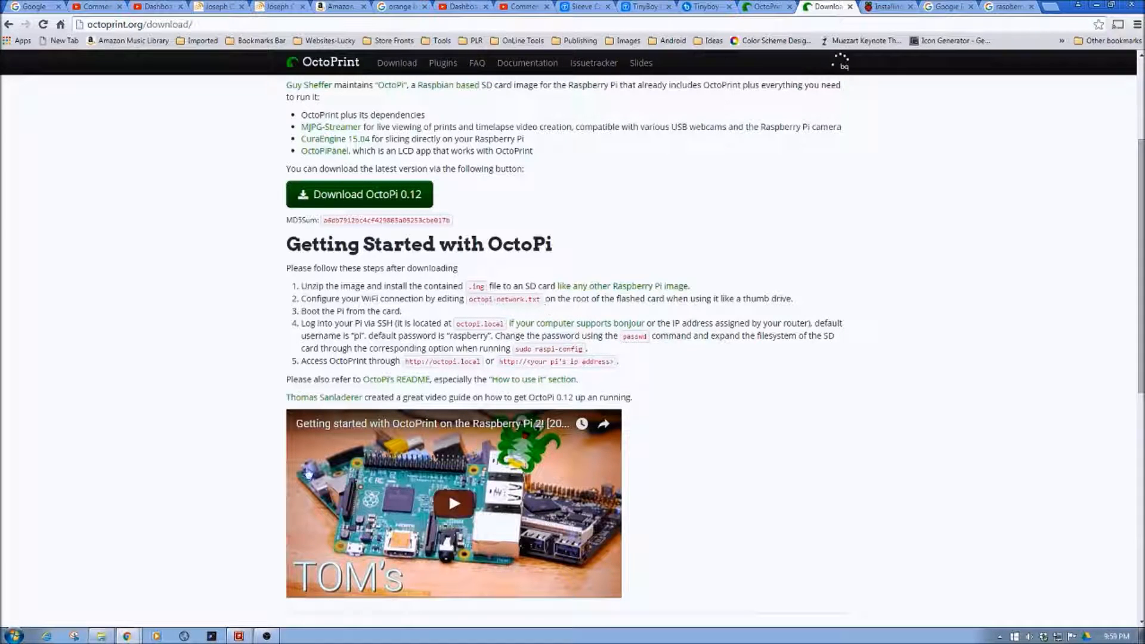
{"action": "left_click", "coordinate": [100, 635]}
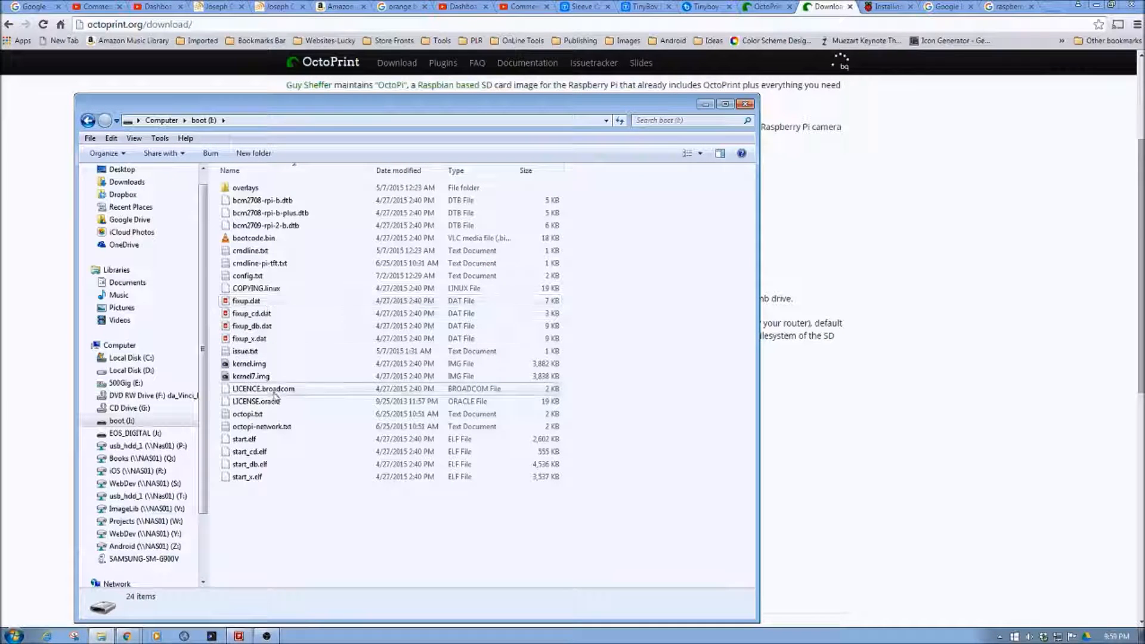
Open octopi-network.txt from the boot drive with NoteTab Std.
{"action": "left_click", "coordinate": [262, 430]}
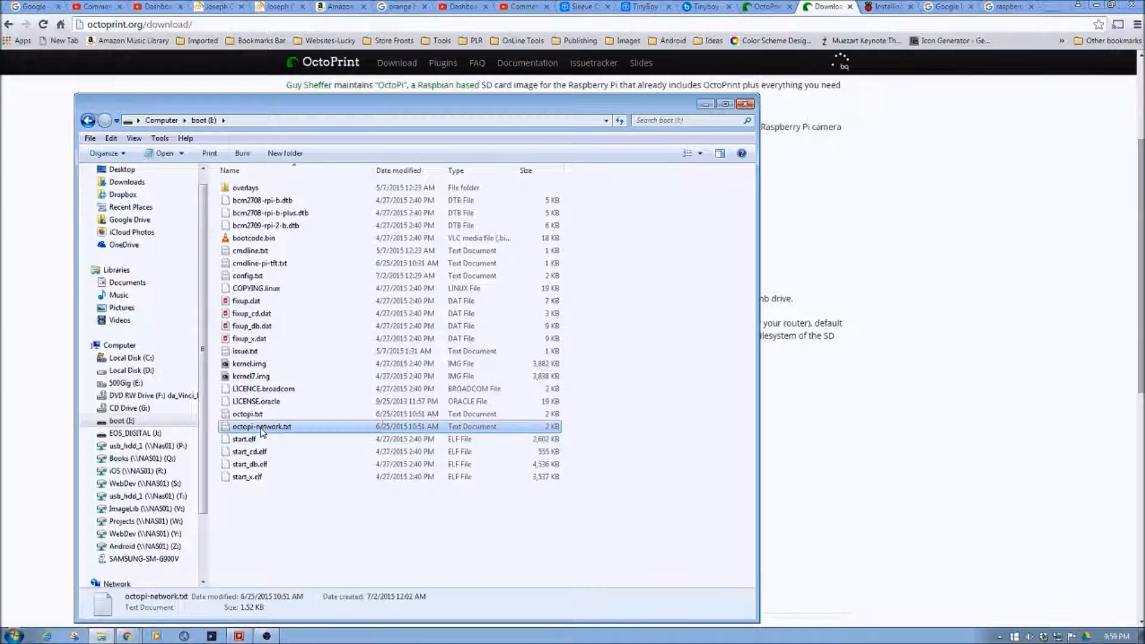
{"action": "right_click", "coordinate": [262, 431]}
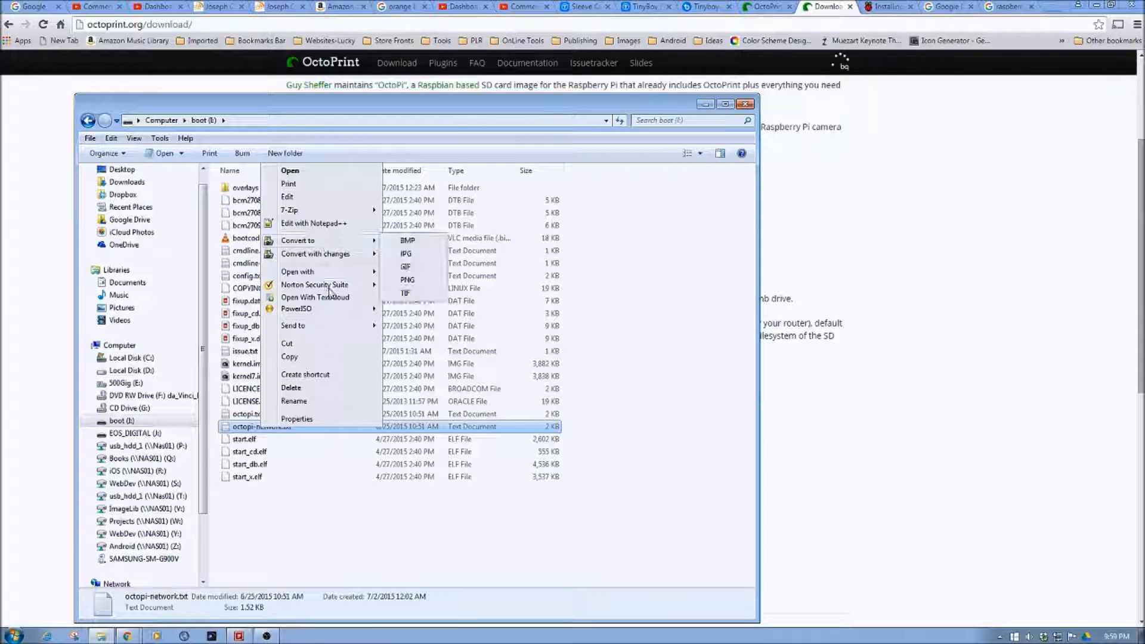
{"action": "mouse_move", "coordinate": [304, 272]}
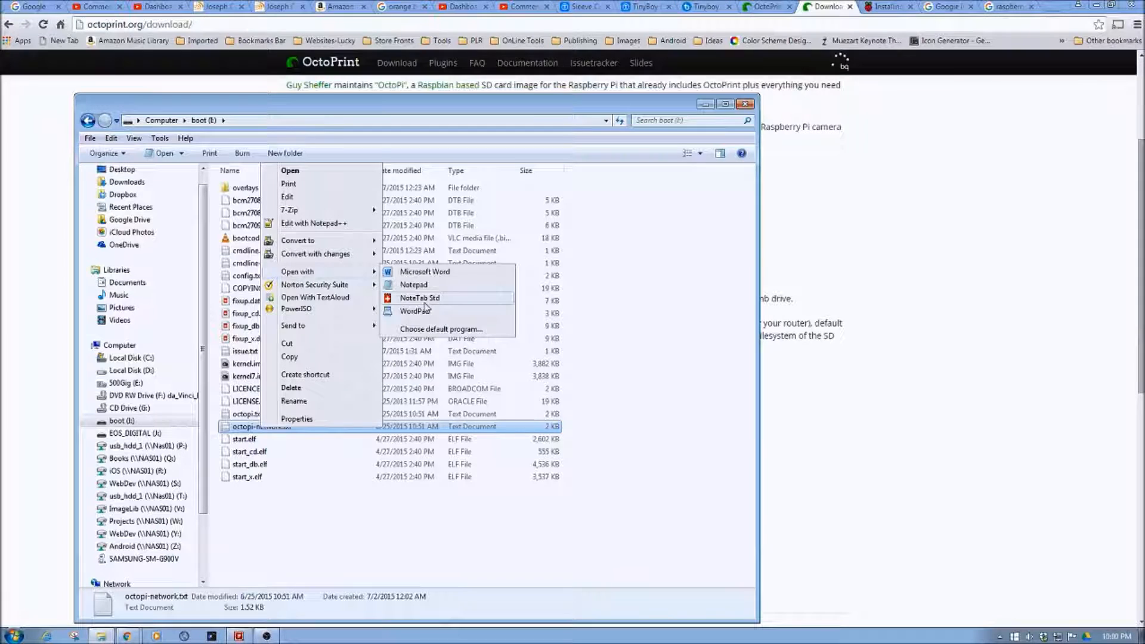
{"action": "left_click", "coordinate": [425, 308]}
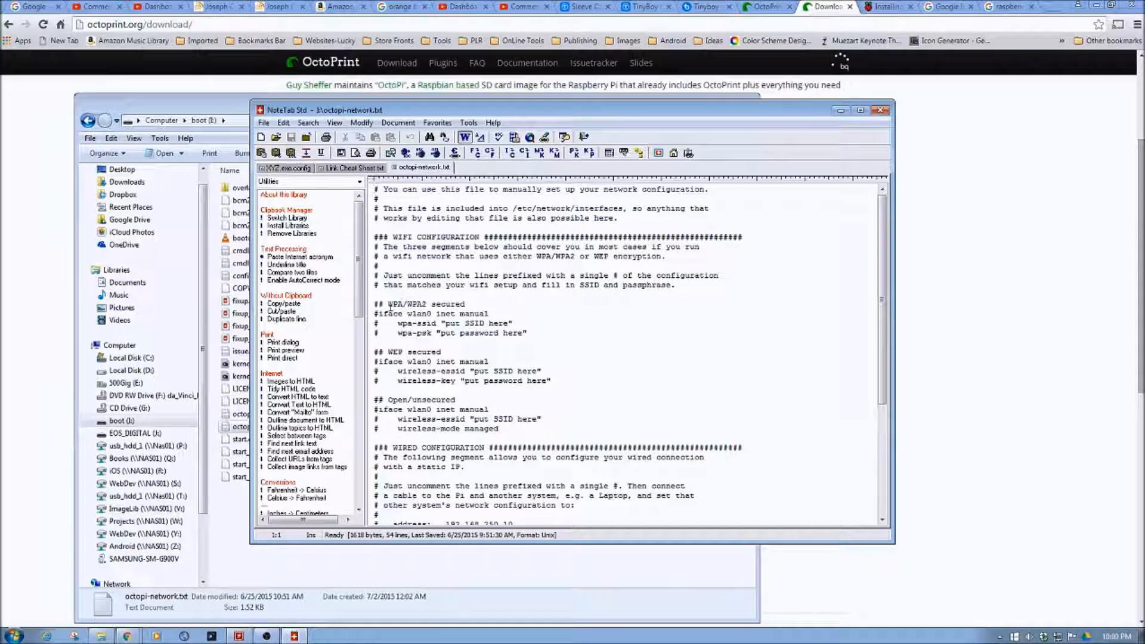
Remove the leading # from the iface wlan0, wpa-ssid and wpa-psk lines under WPA/WPA2 secured.
{"action": "left_click_drag", "start_coordinate": [388, 306], "coordinate": [471, 305]}
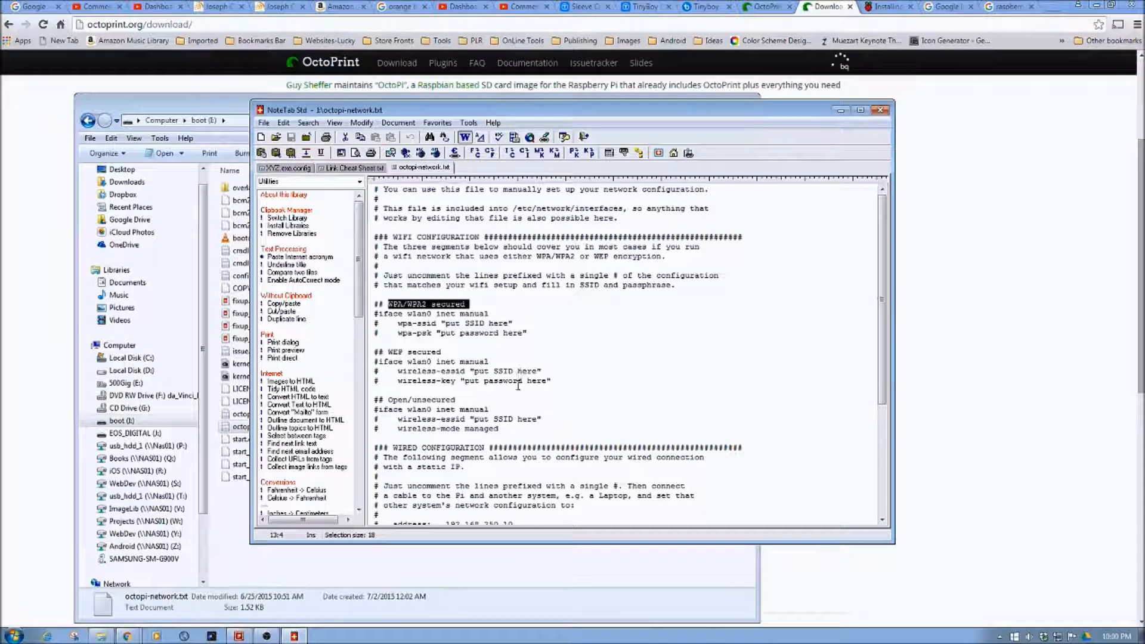
{"action": "left_click", "coordinate": [376, 314]}
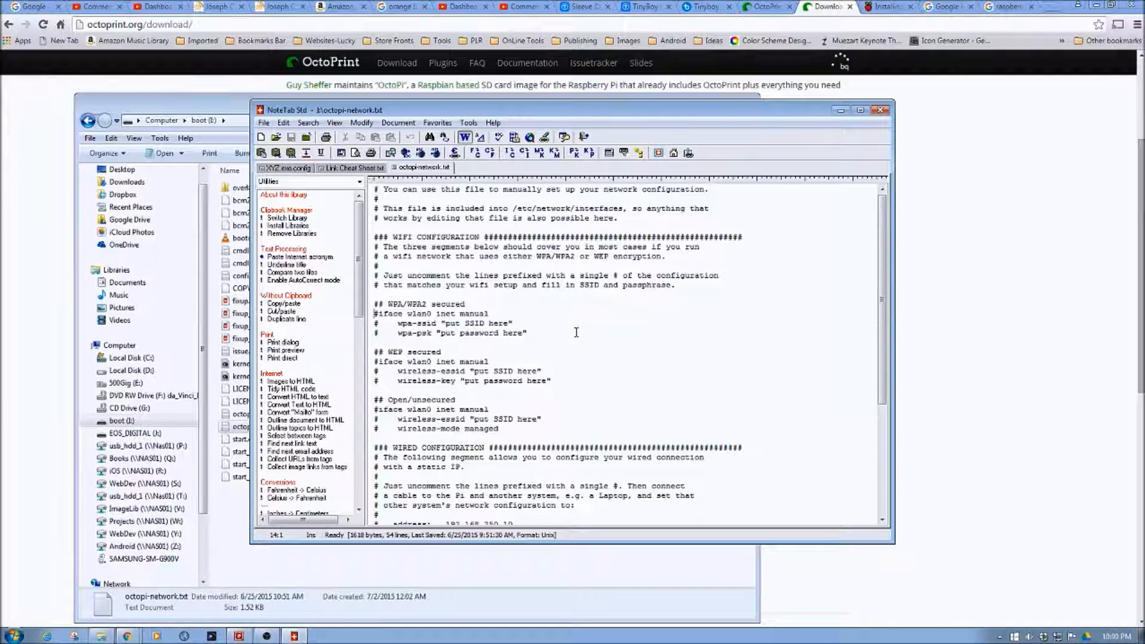
{"action": "key", "text": "Delete"}
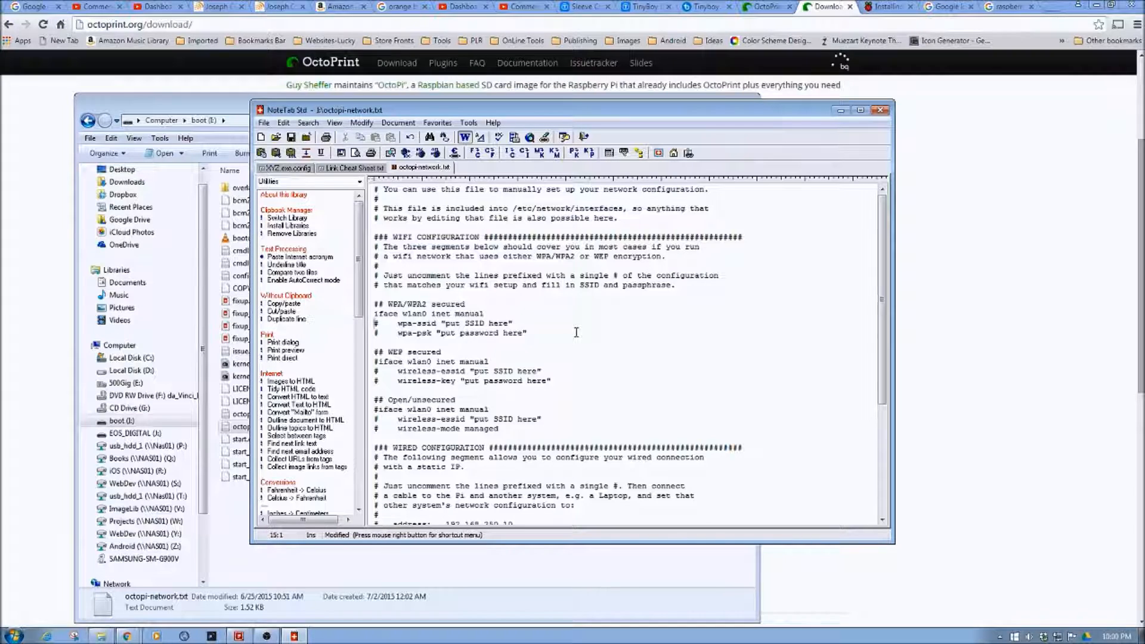
{"action": "key", "text": "Delete"}
{"action": "key", "text": "Down"}
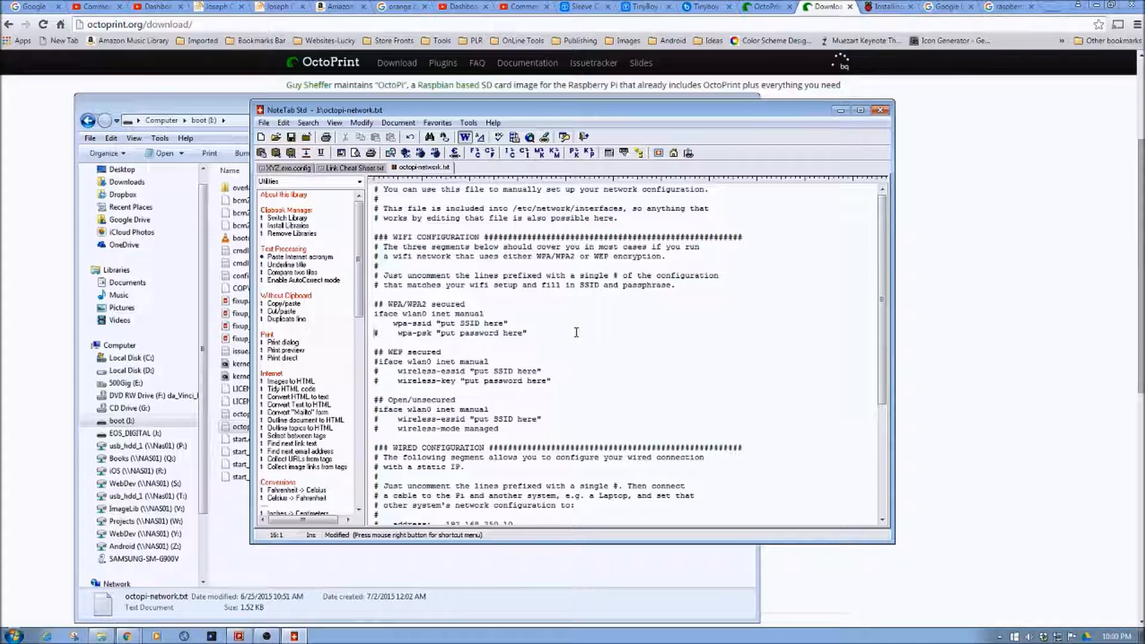
{"action": "key", "text": "Delete"}
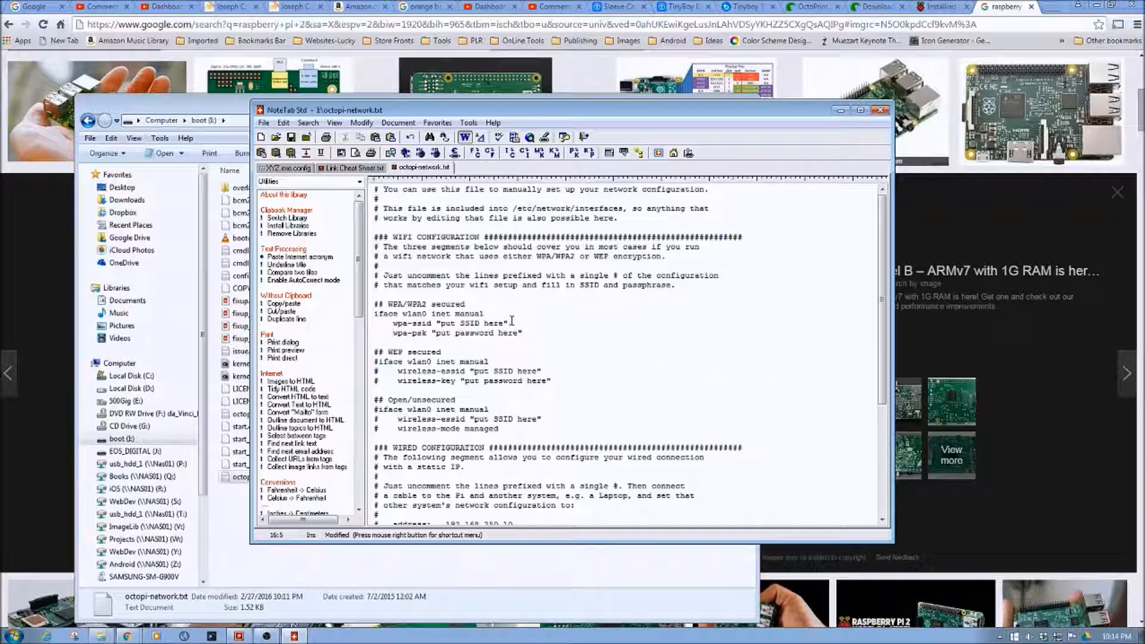
{"action": "left_click_drag", "start_coordinate": [510, 323], "coordinate": [433, 323]}
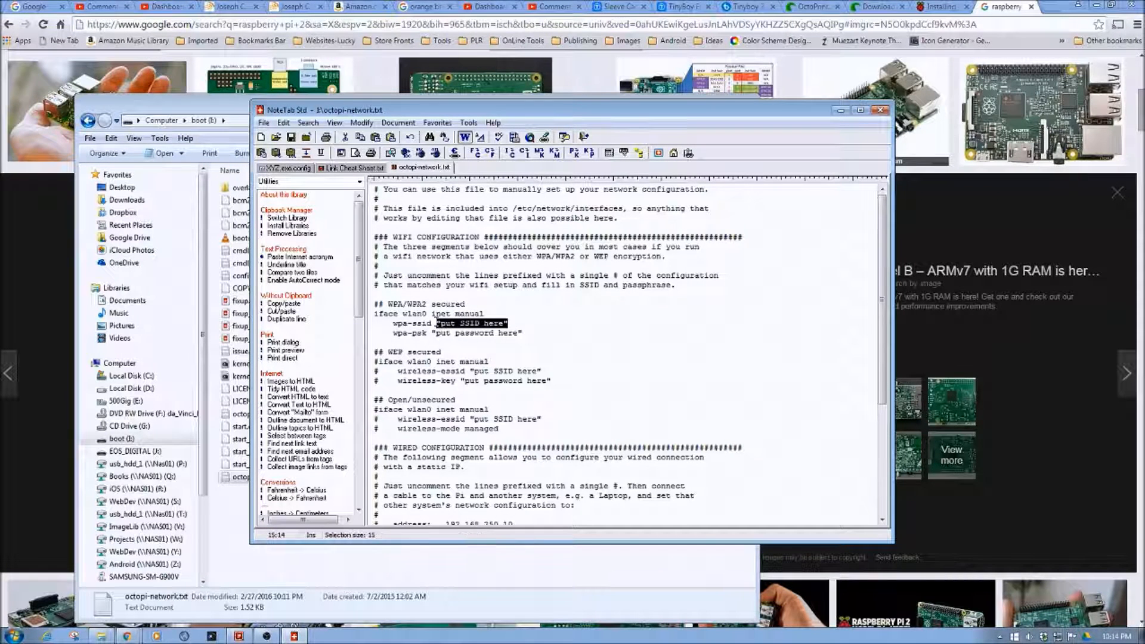
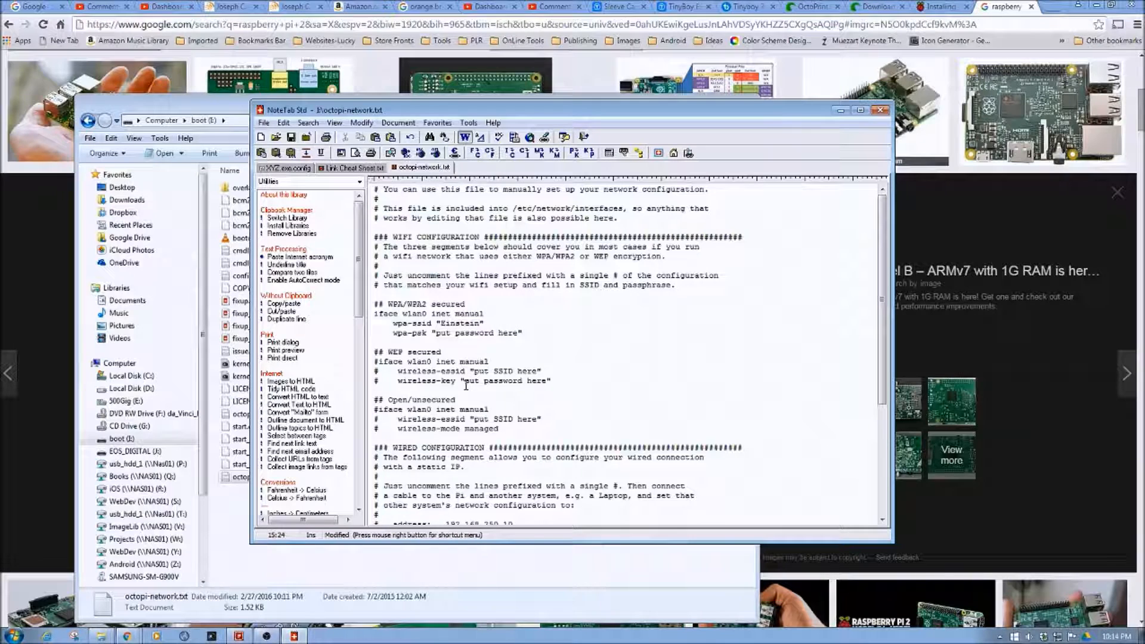
{"action": "left_click_drag", "start_coordinate": [519, 333], "coordinate": [434, 333]}
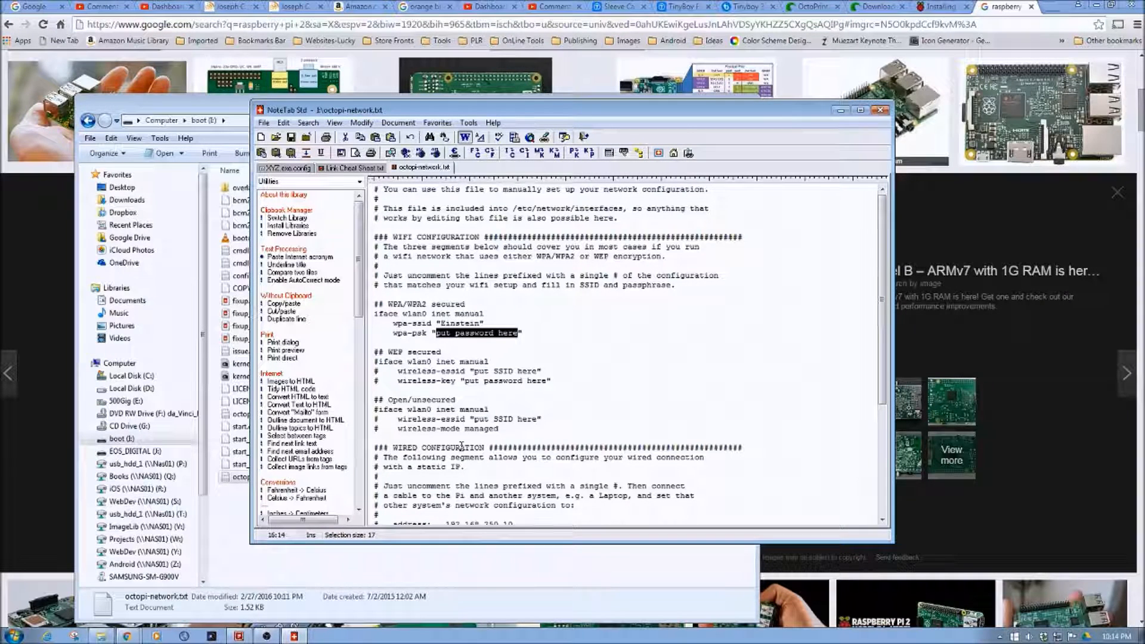
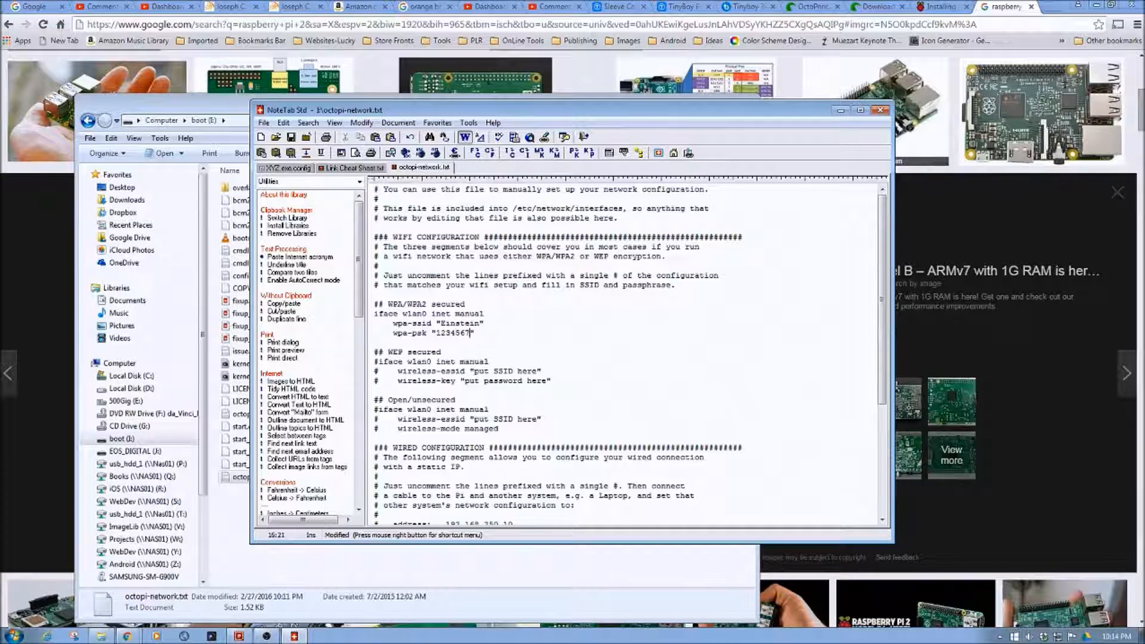
{"action": "left_click", "coordinate": [292, 138]}
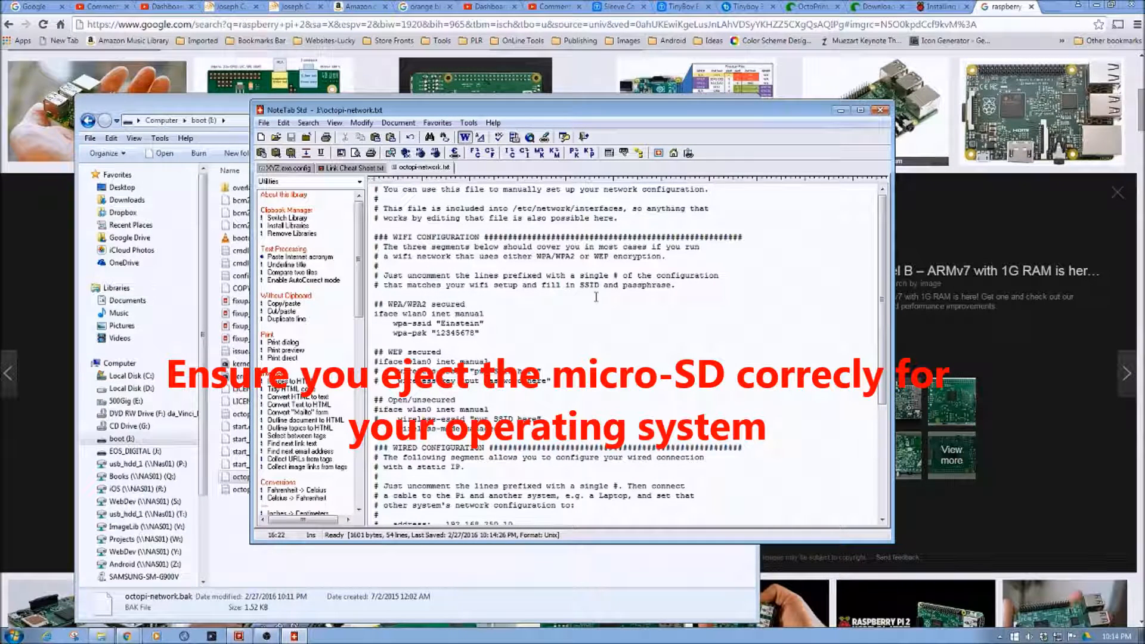
{"action": "left_click", "coordinate": [1083, 325]}
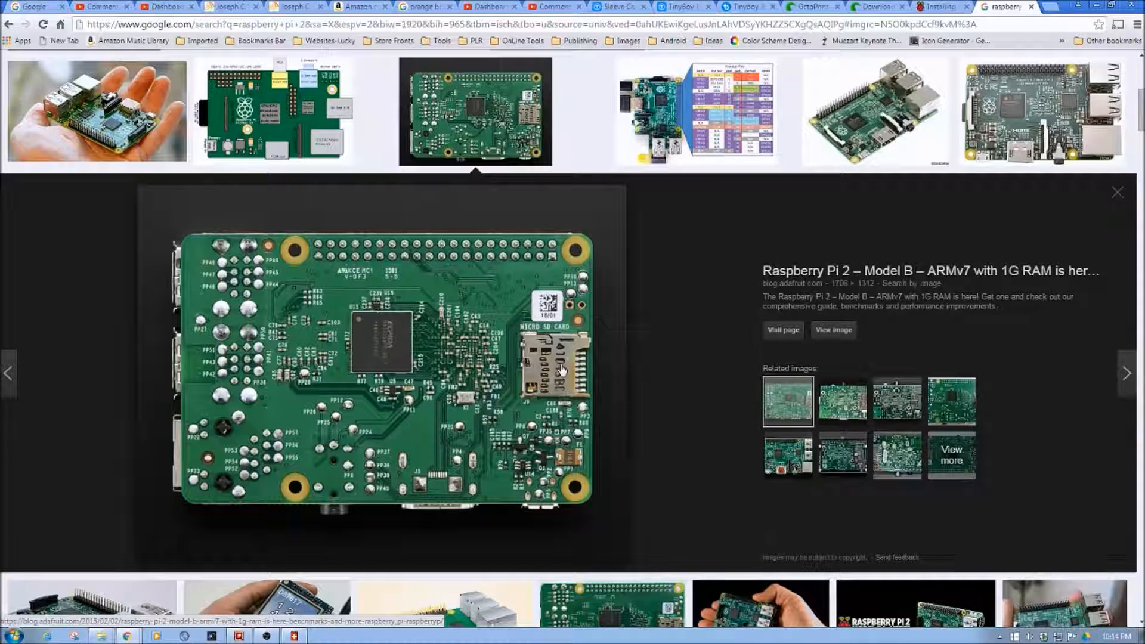
{"action": "scroll", "coordinate": [614, 379], "scroll_direction": "down", "scroll_amount": 2}
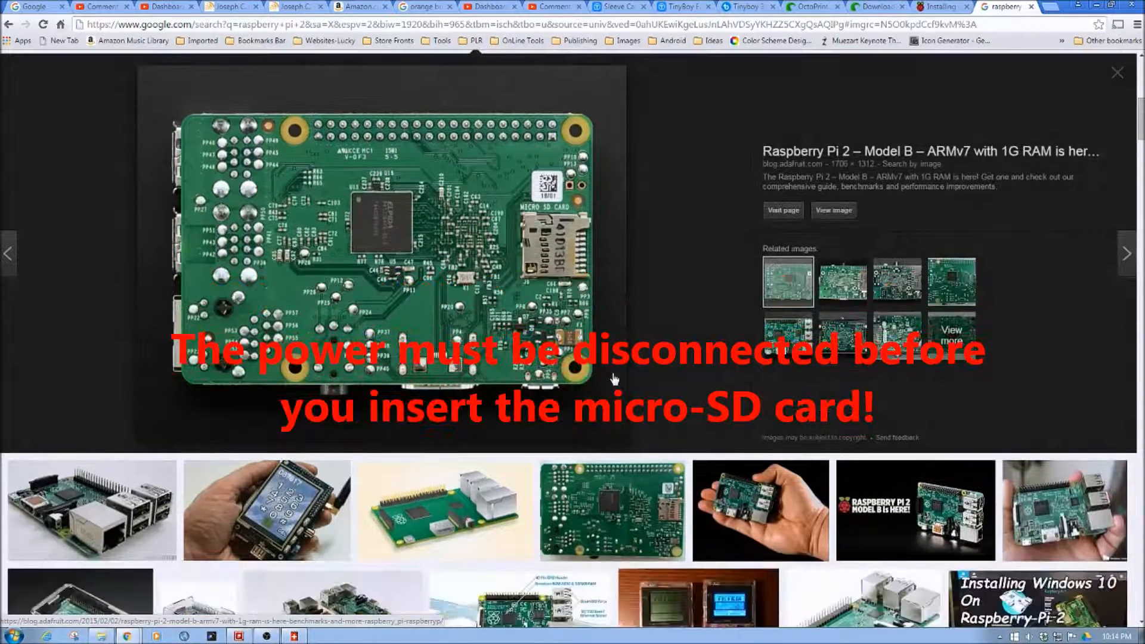
{"action": "scroll", "coordinate": [614, 380], "scroll_direction": "down", "scroll_amount": 2}
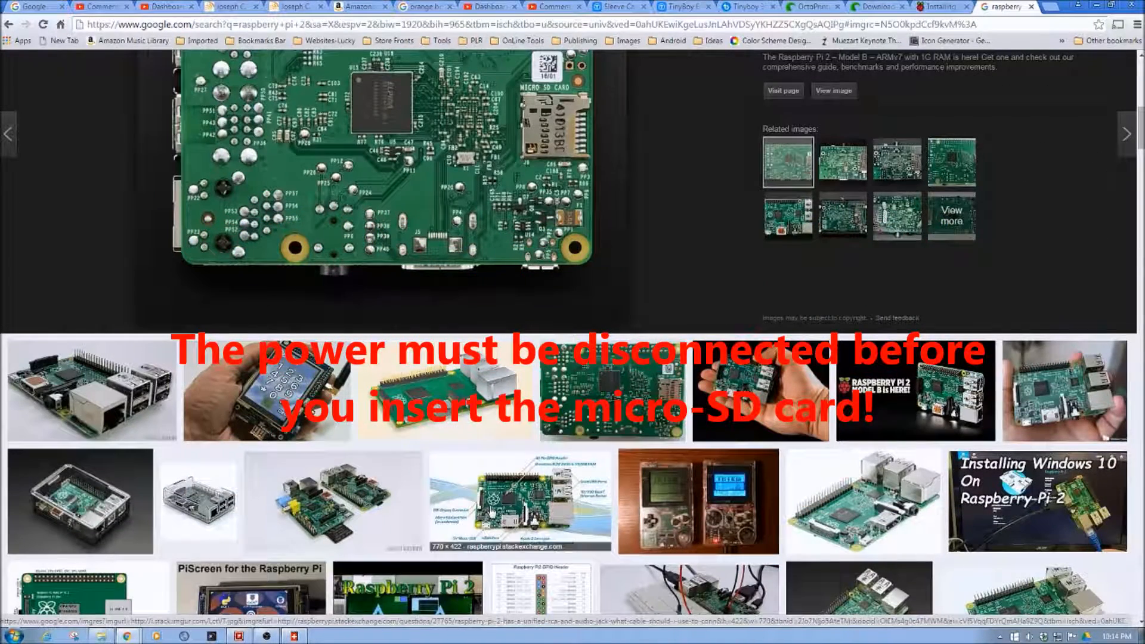
View a labelled Raspberry Pi 2 board diagram in a new Chrome tab, then return to NoteTab Std.
{"action": "left_click", "coordinate": [537, 333]}
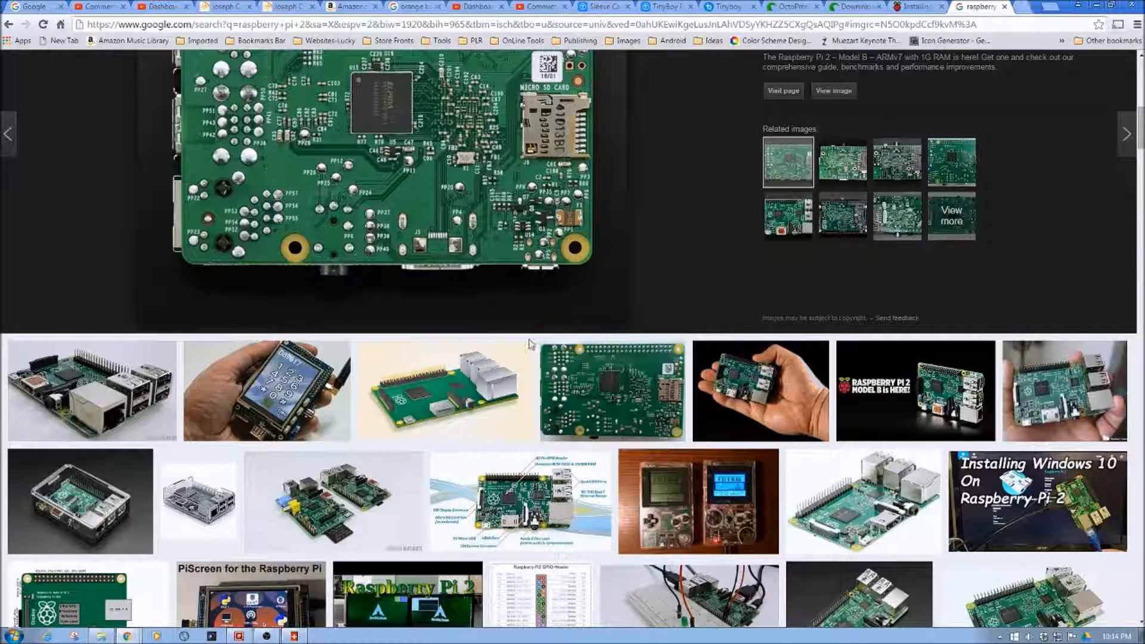
{"action": "left_click", "coordinate": [995, 9]}
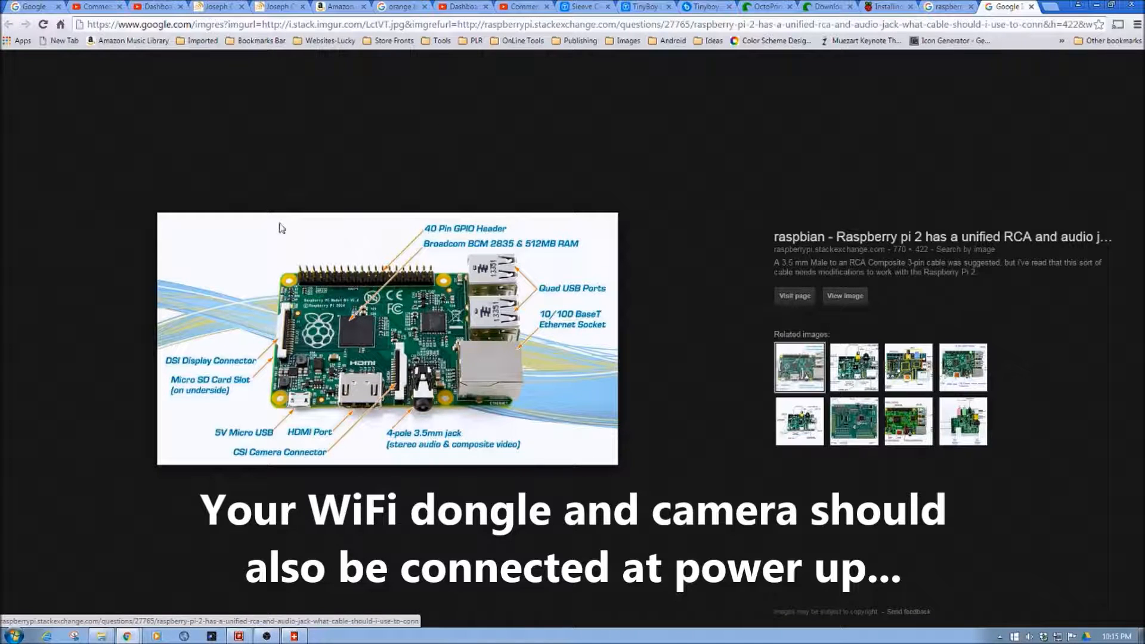
{"action": "left_click", "coordinate": [295, 636]}
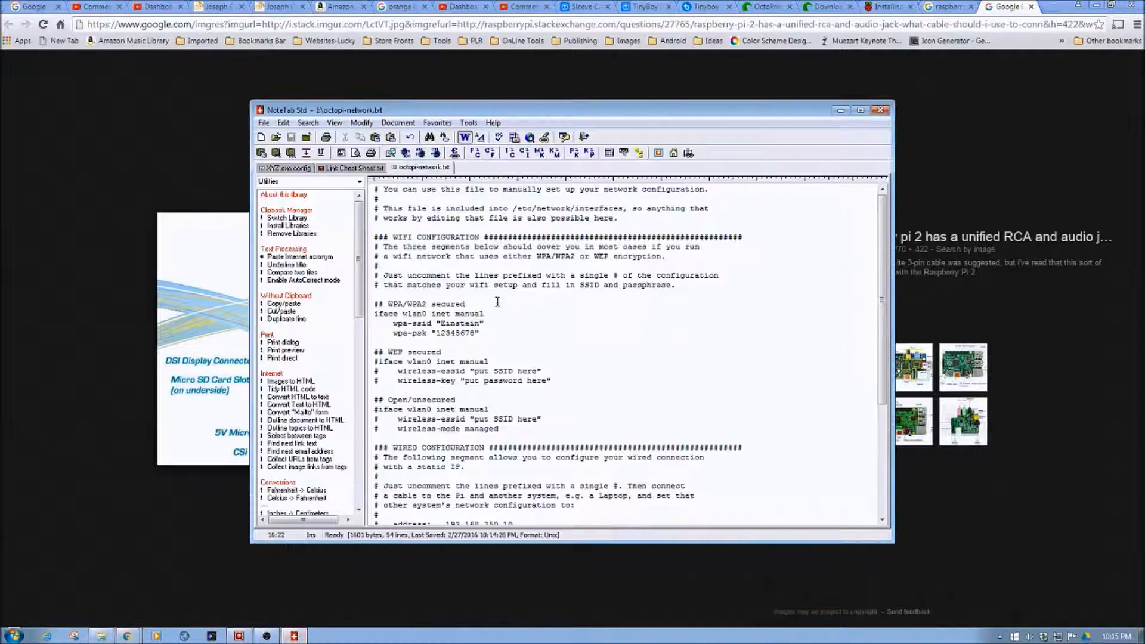